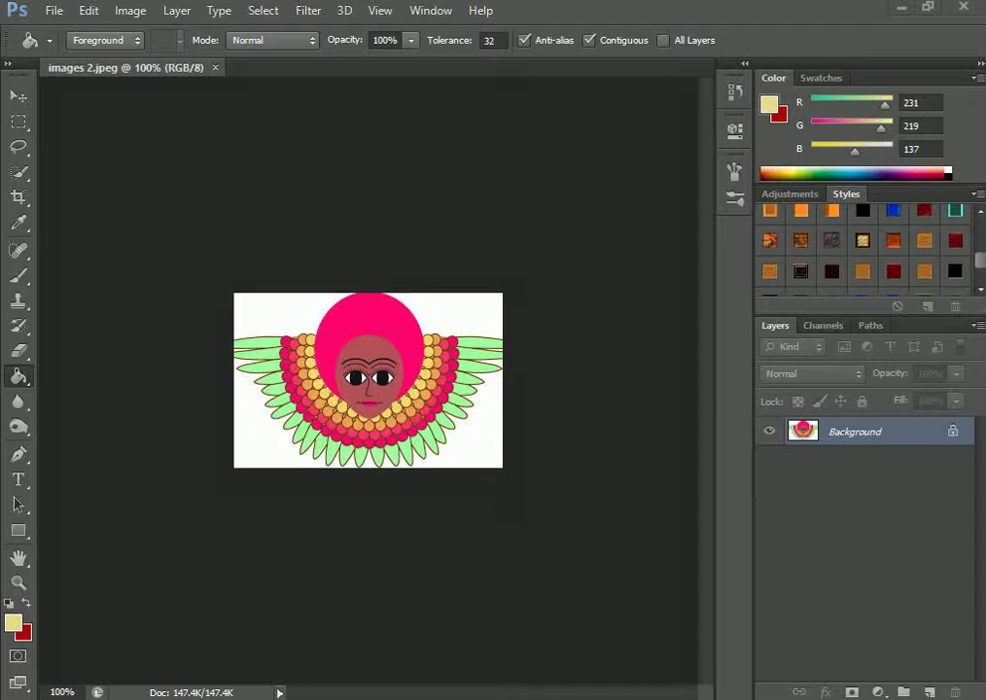
Step: Unlock the Background as Layer 0, then zoom the view to 200% and back to 100%
double_click(960, 440)
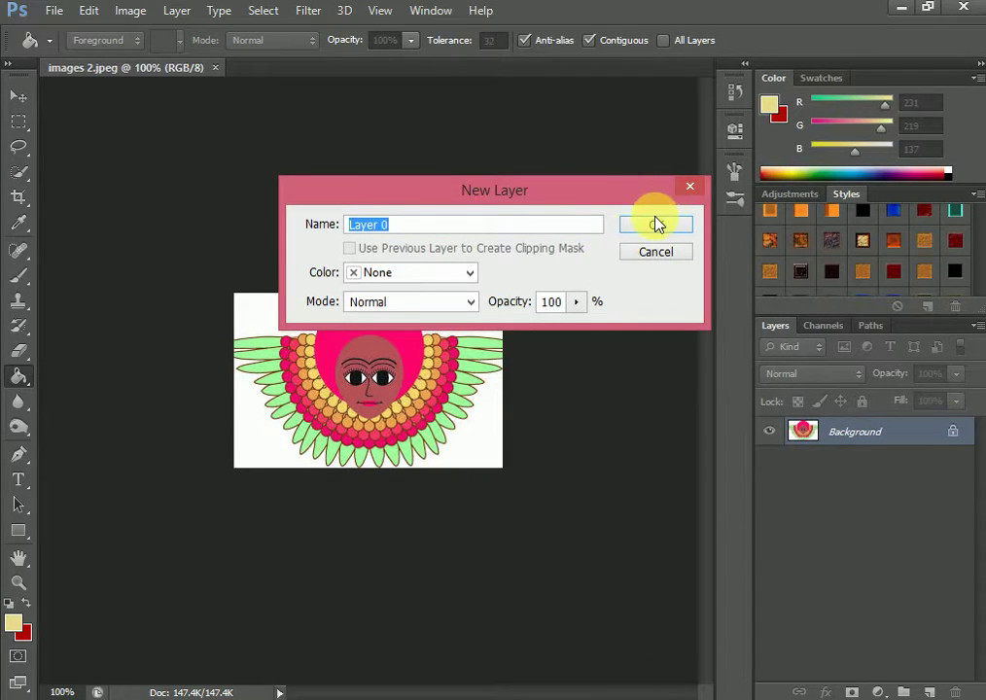
click(656, 224)
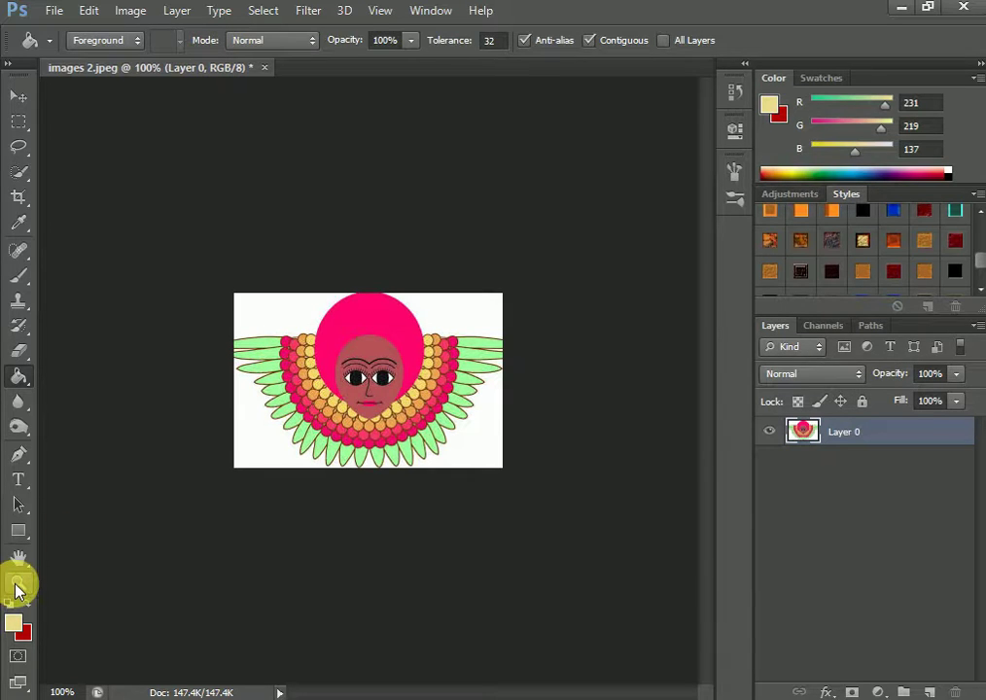
click(17, 583)
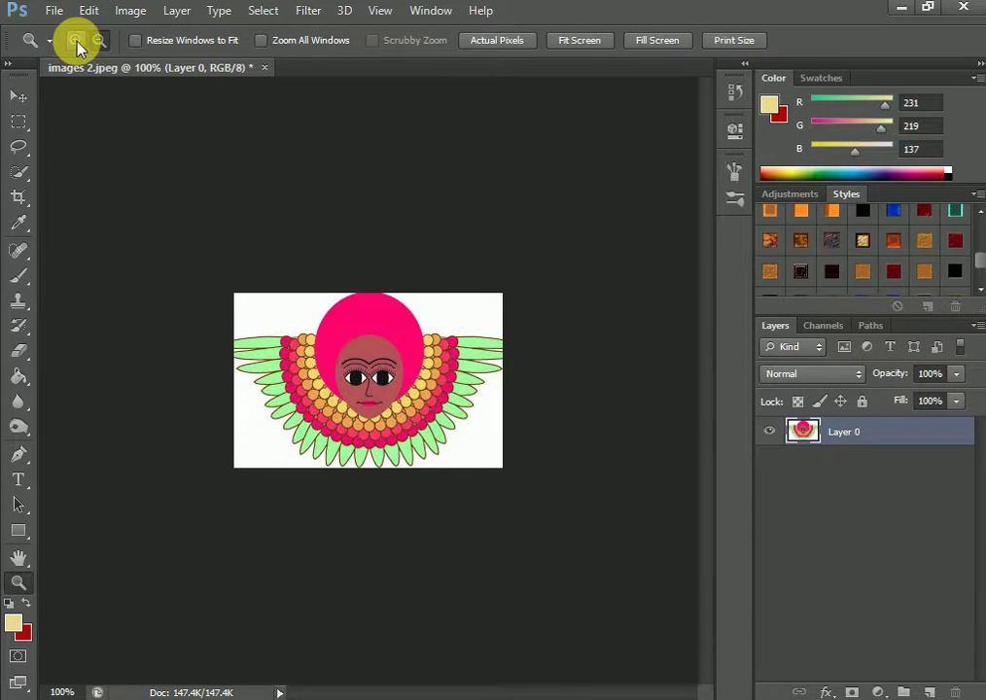
click(378, 342)
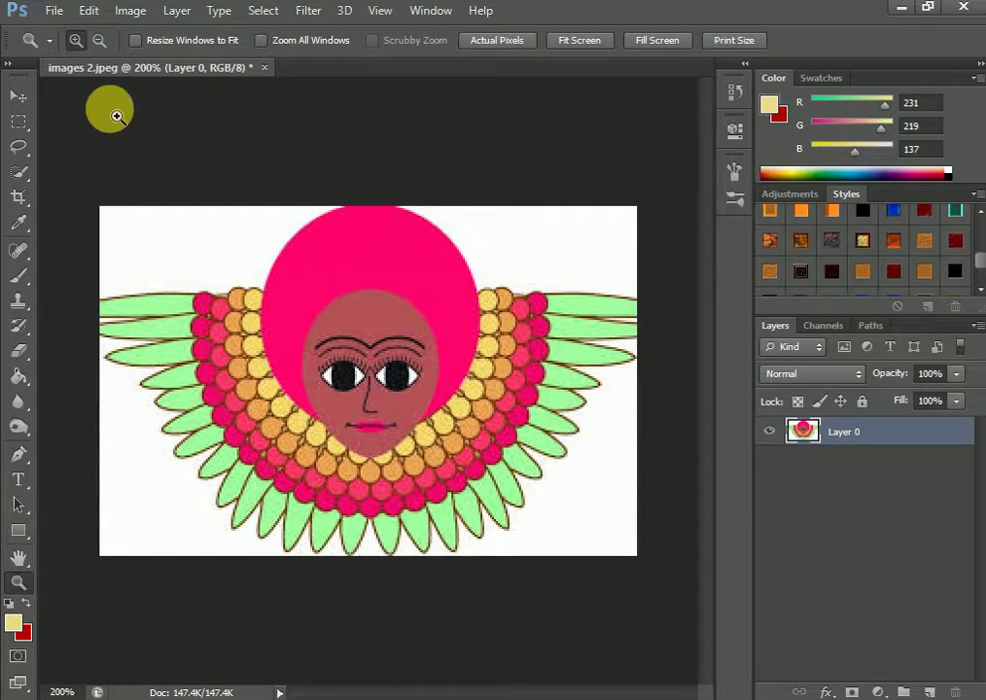
click(102, 38)
click(277, 281)
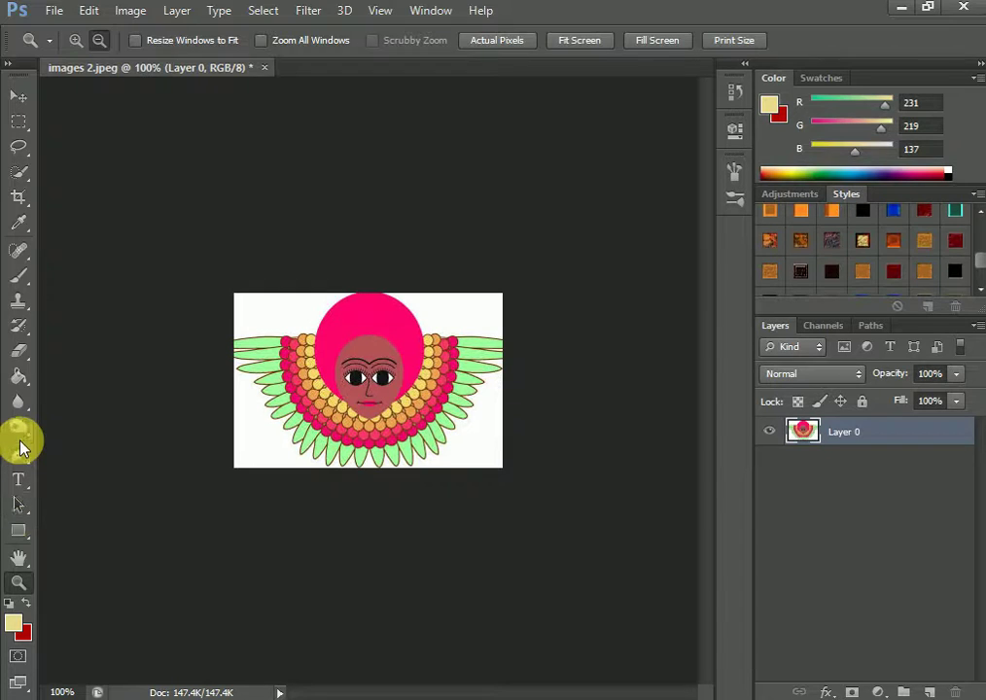
click(19, 376)
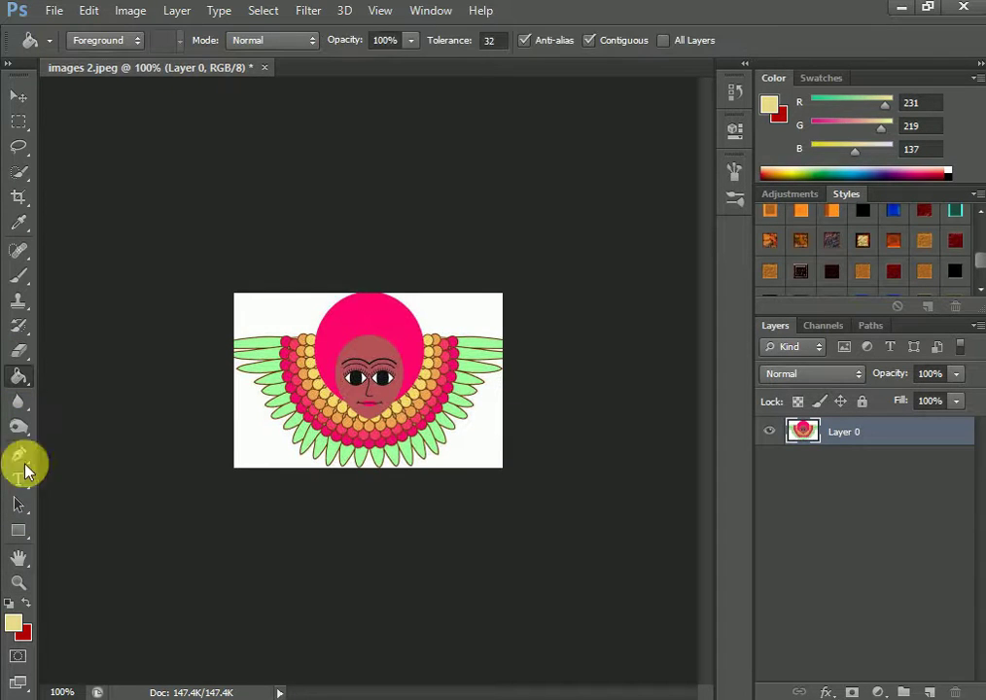
Step: Paint-bucket fill the pink hair with near-black 090909
click(15, 623)
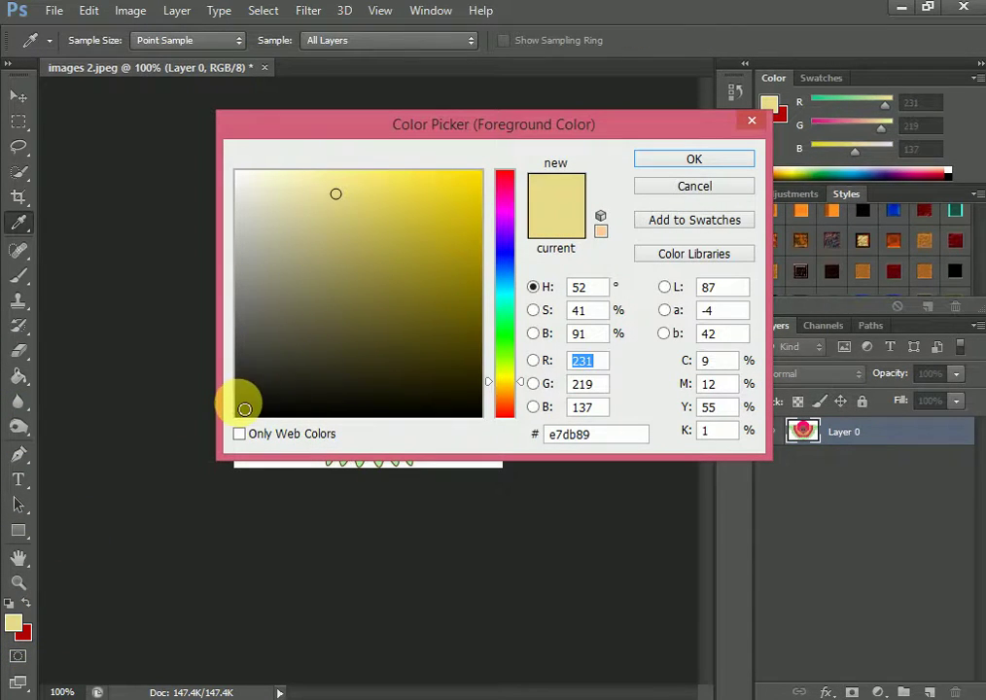
click(248, 408)
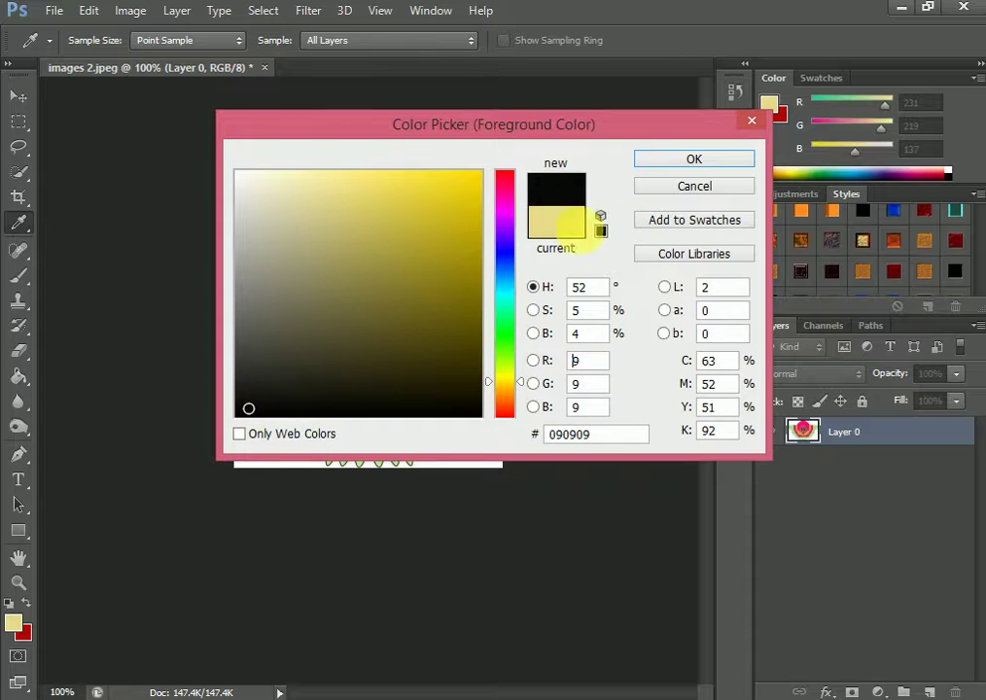
click(664, 163)
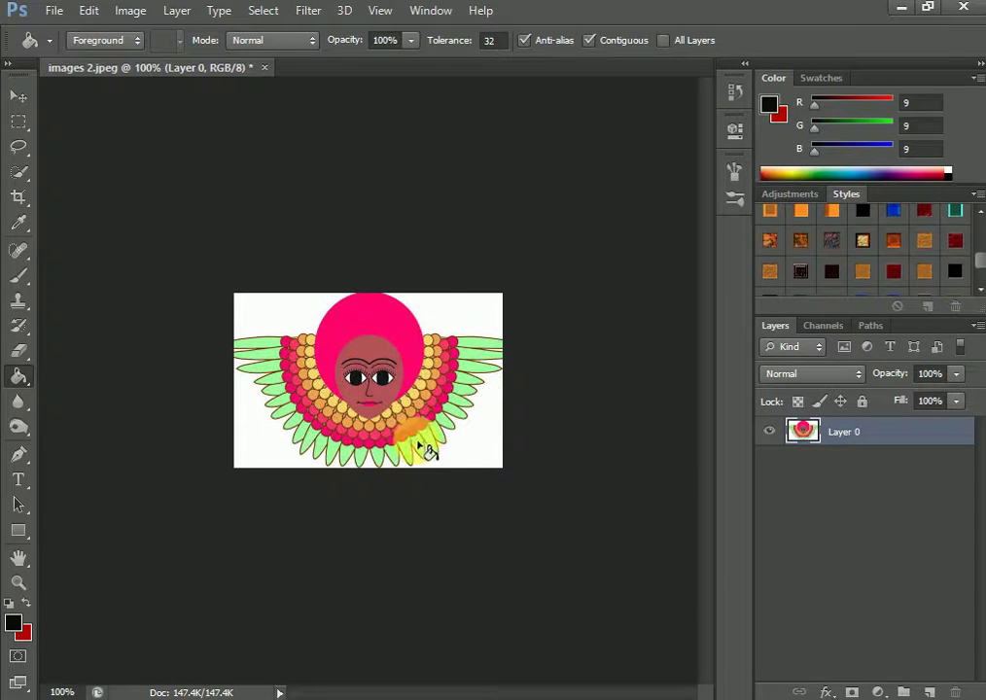
click(387, 323)
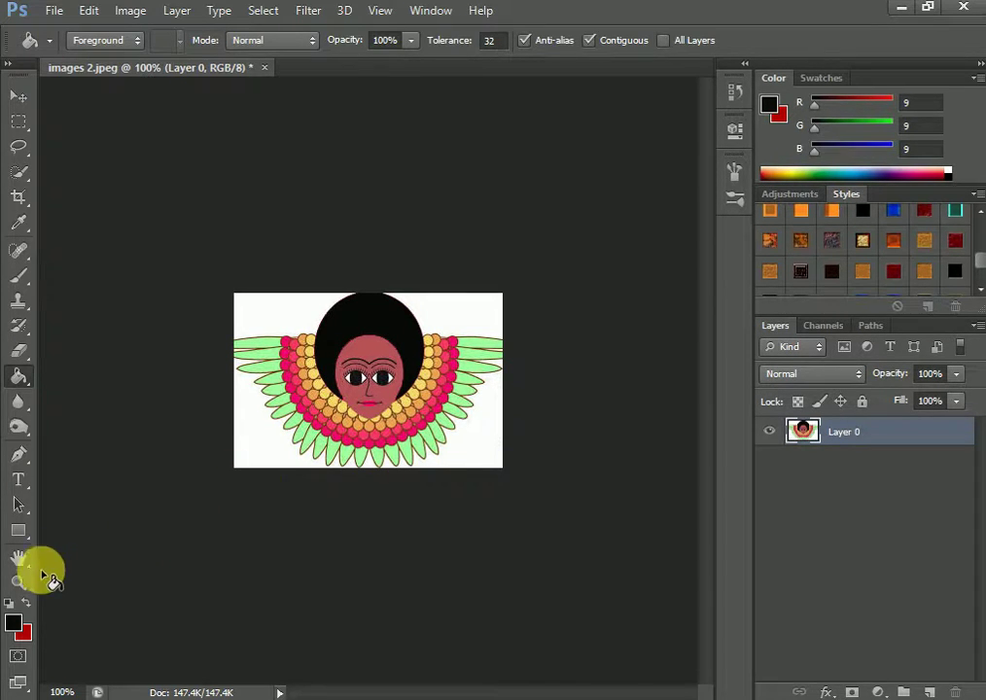
Step: Choose yellow f8e24c as the foreground colour in the Color Picker
click(15, 630)
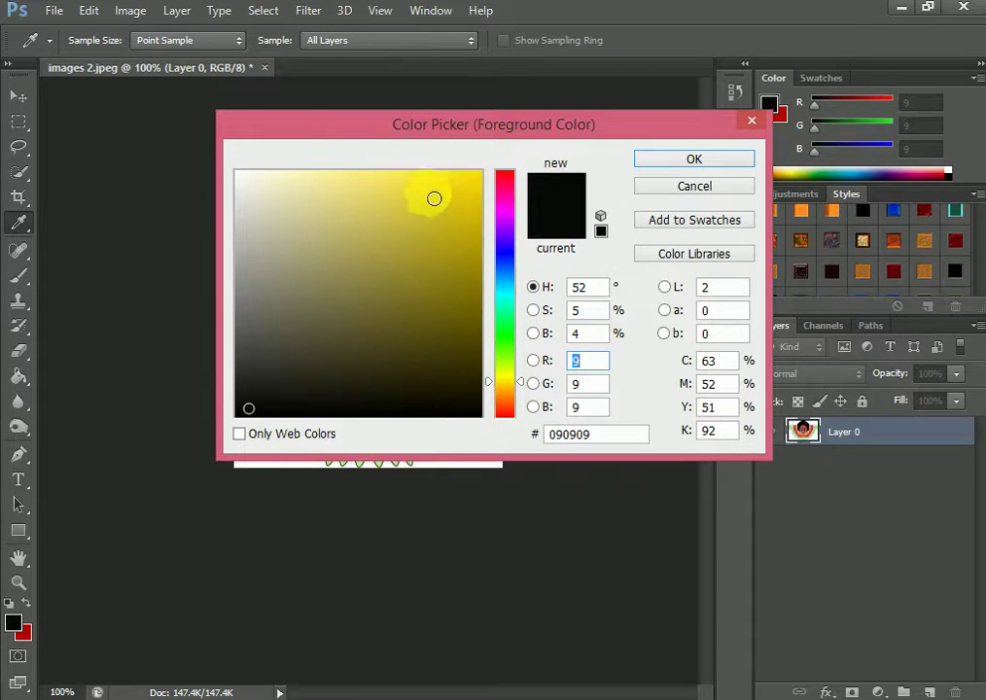
click(409, 179)
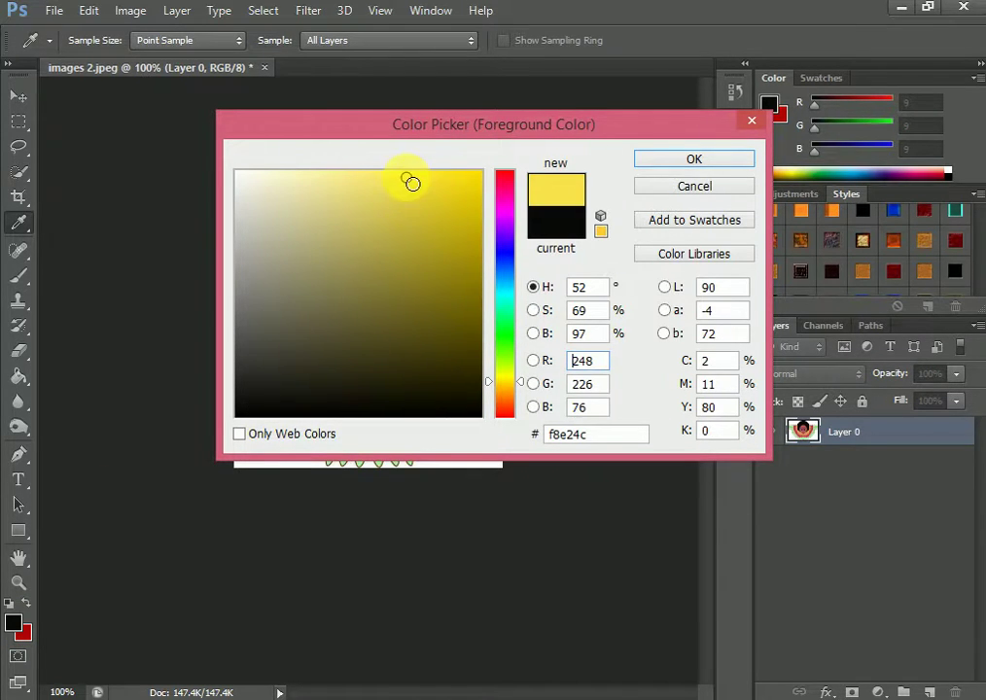
click(689, 161)
key(g)
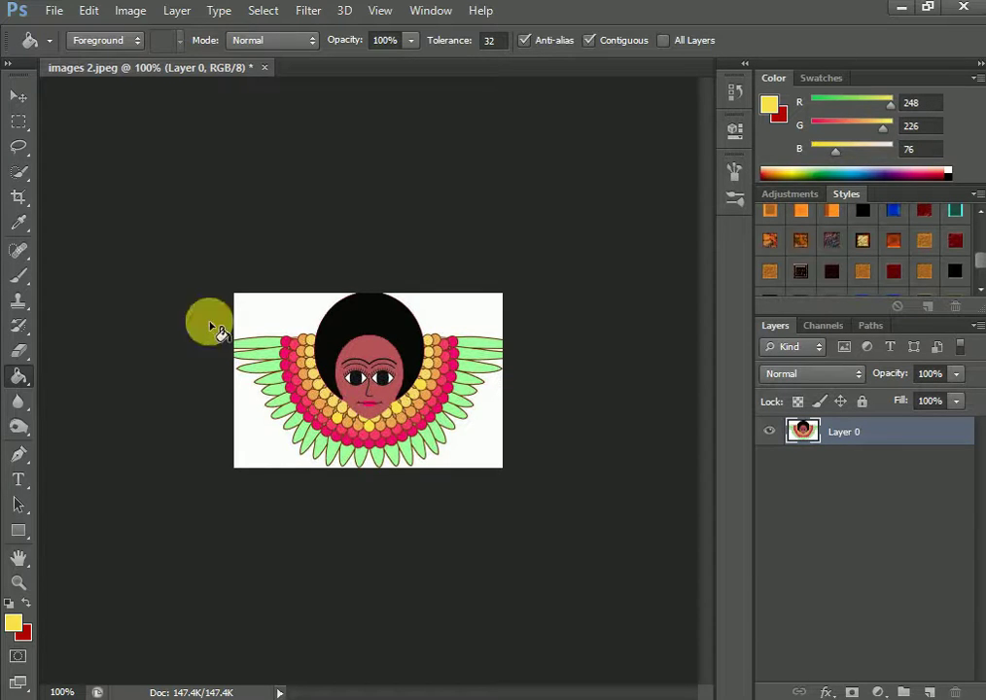
Step: Set the foreground colour to off-white RGB 246, 245, 241
click(13, 625)
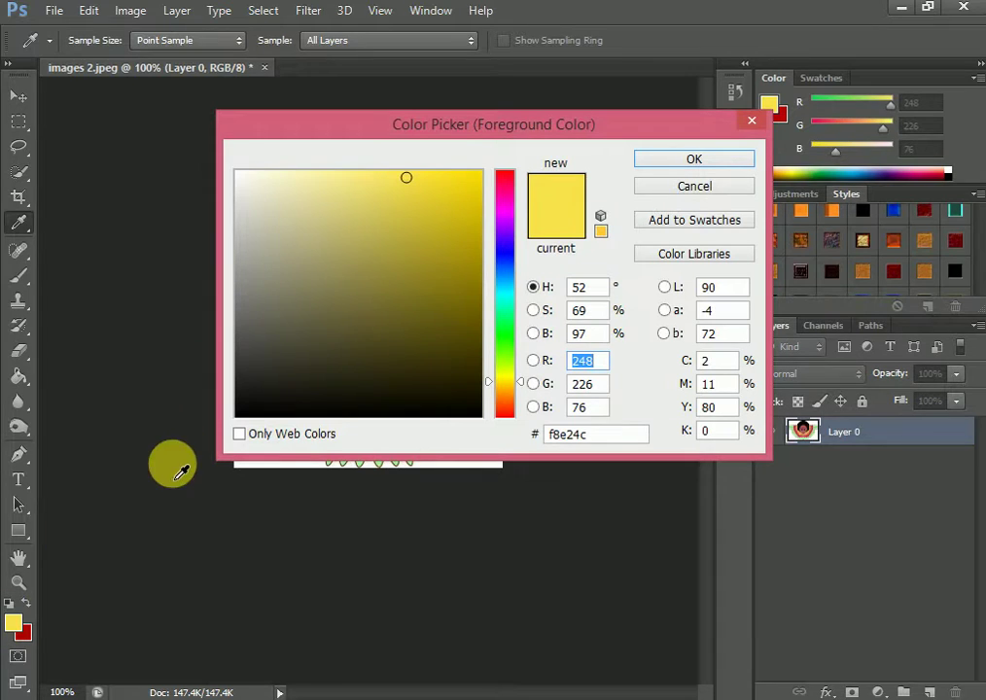
click(242, 179)
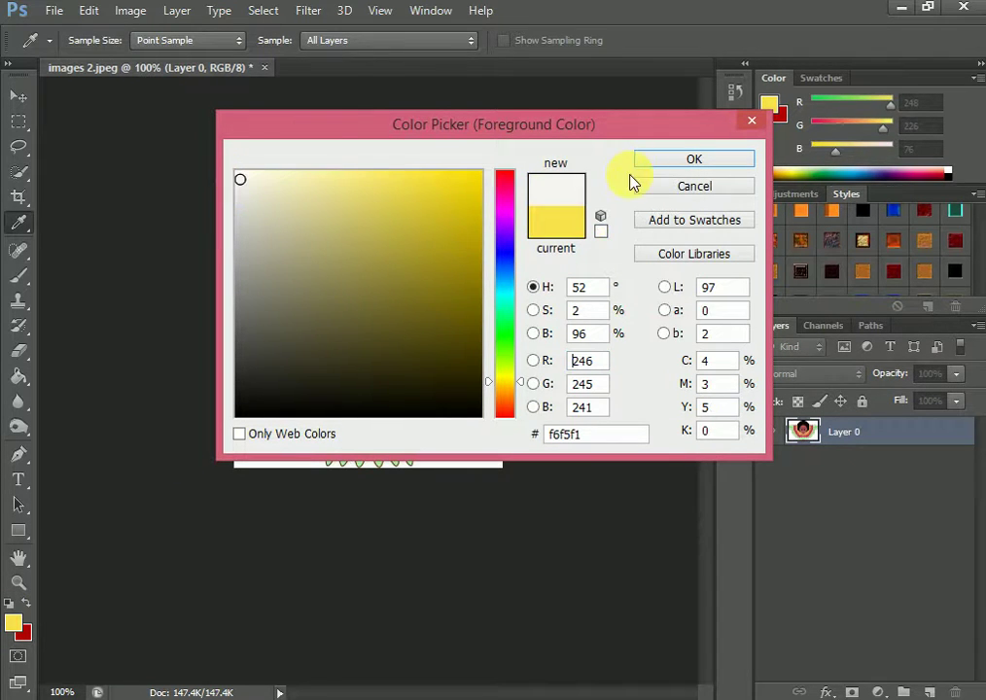
click(663, 162)
key(g)
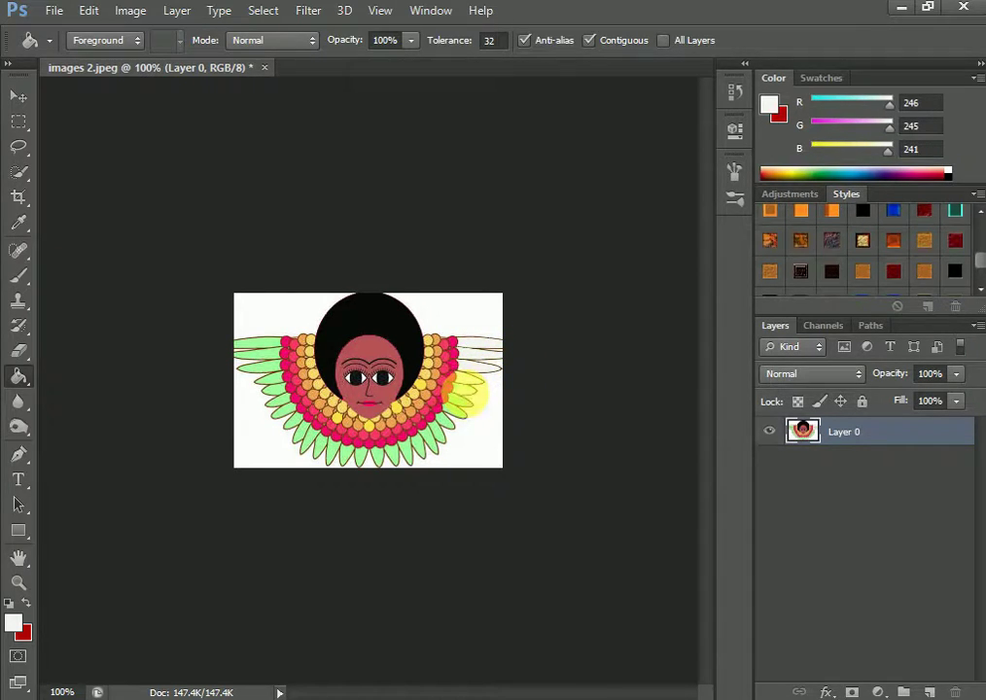
Step: Fill the right and lower wing feathers with off-white
click(450, 430)
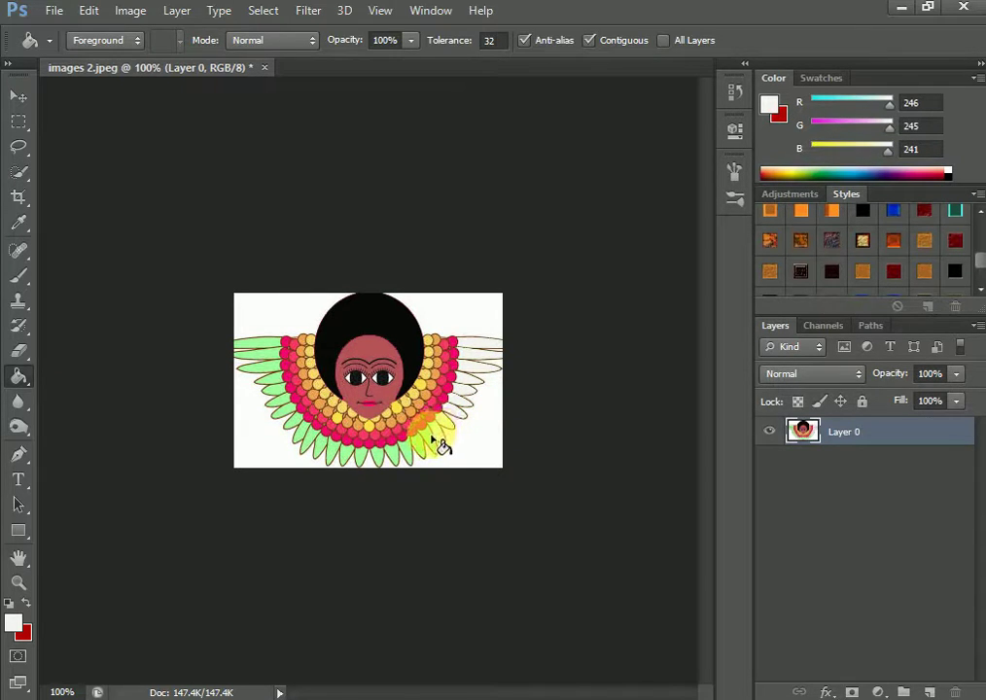
click(426, 453)
click(419, 458)
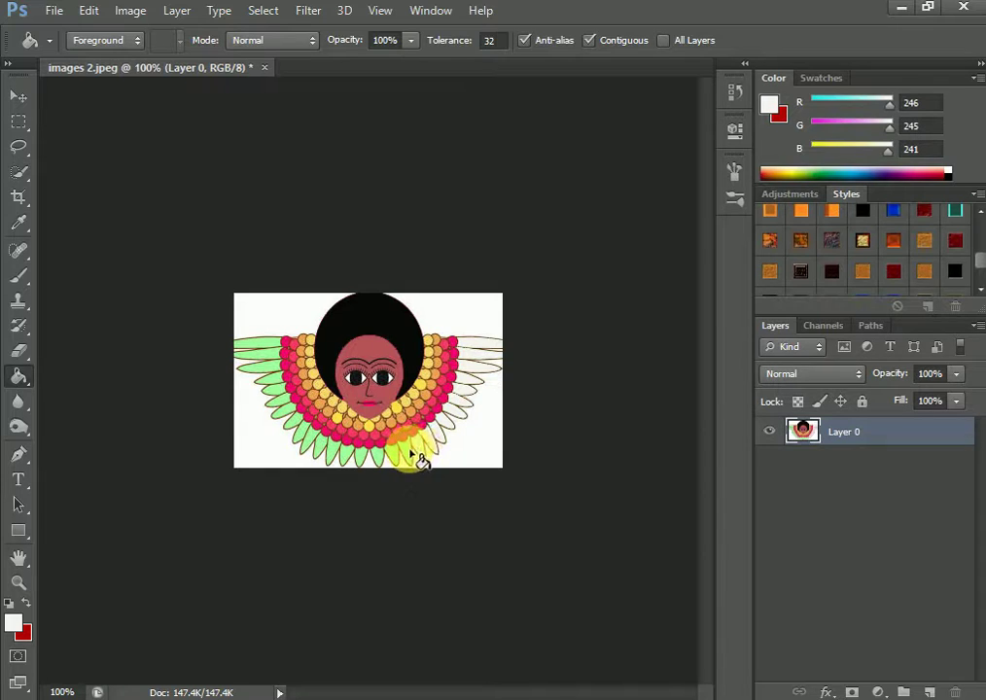
click(397, 453)
click(380, 458)
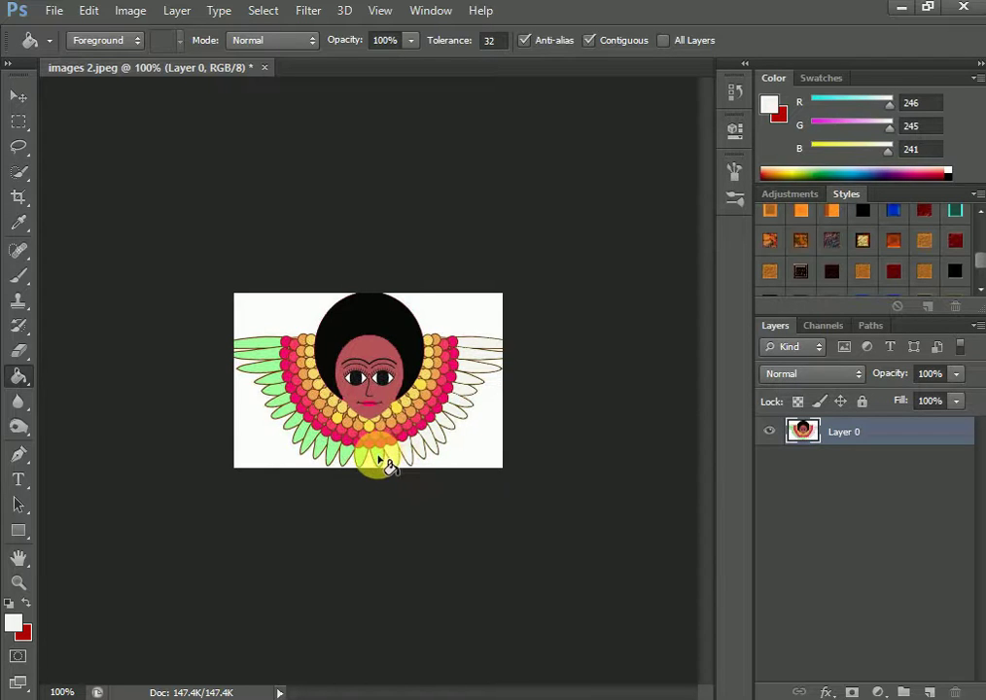
click(343, 453)
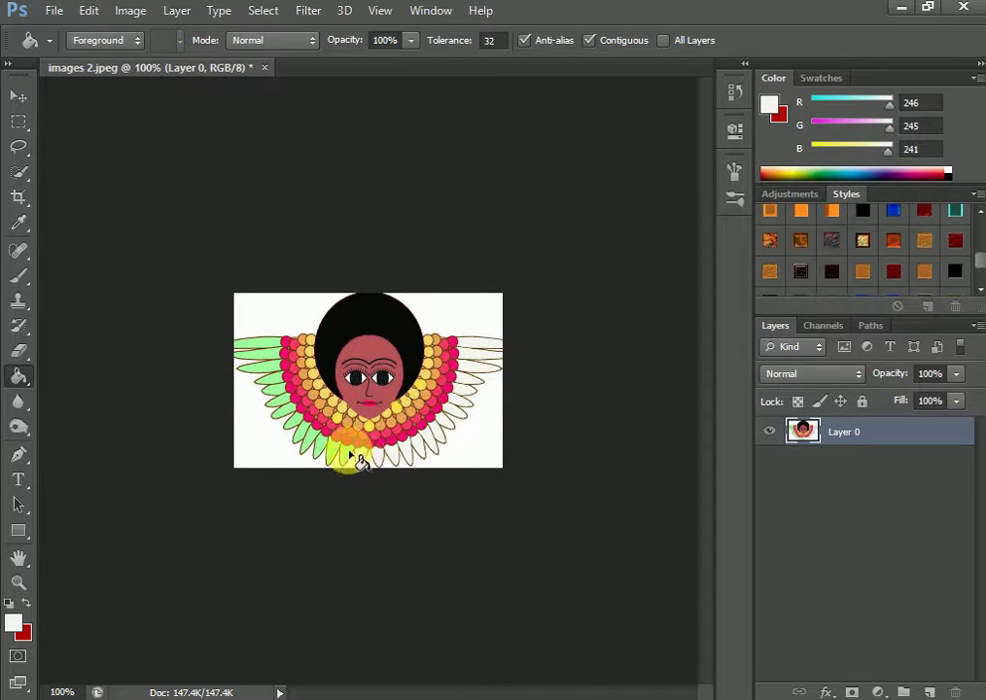
click(318, 436)
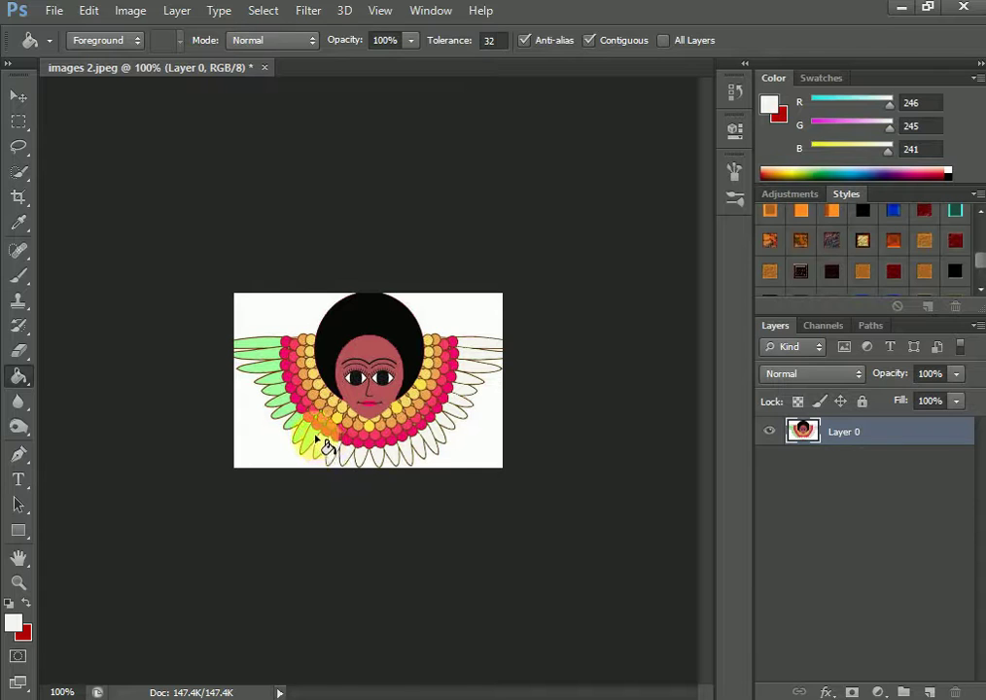
click(304, 432)
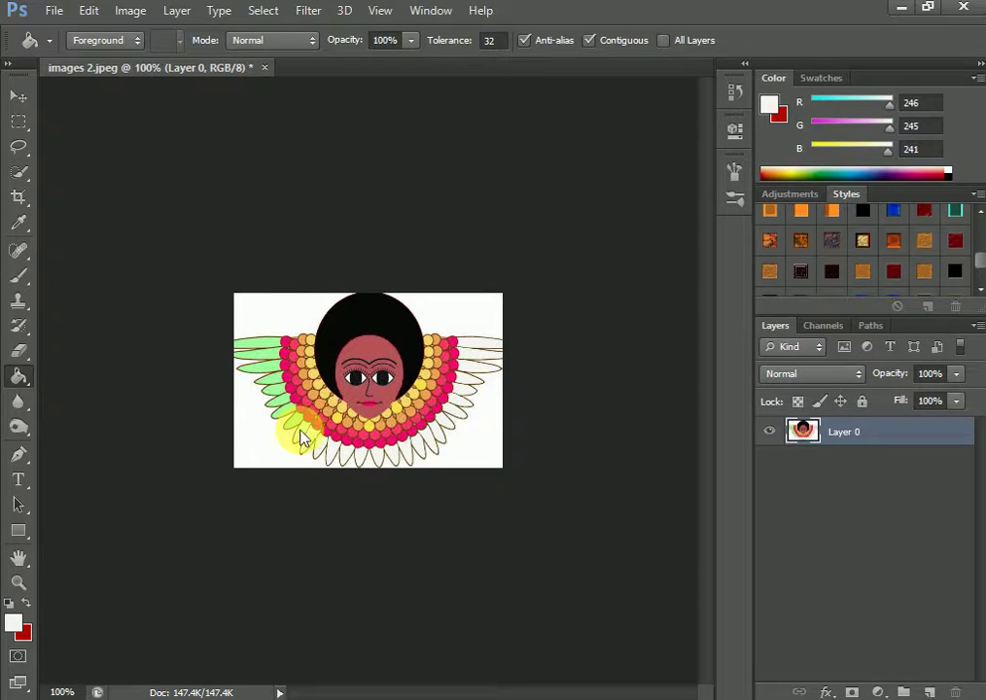
Step: Fill the left wing feathers and remaining bottom feathers with off-white
click(301, 416)
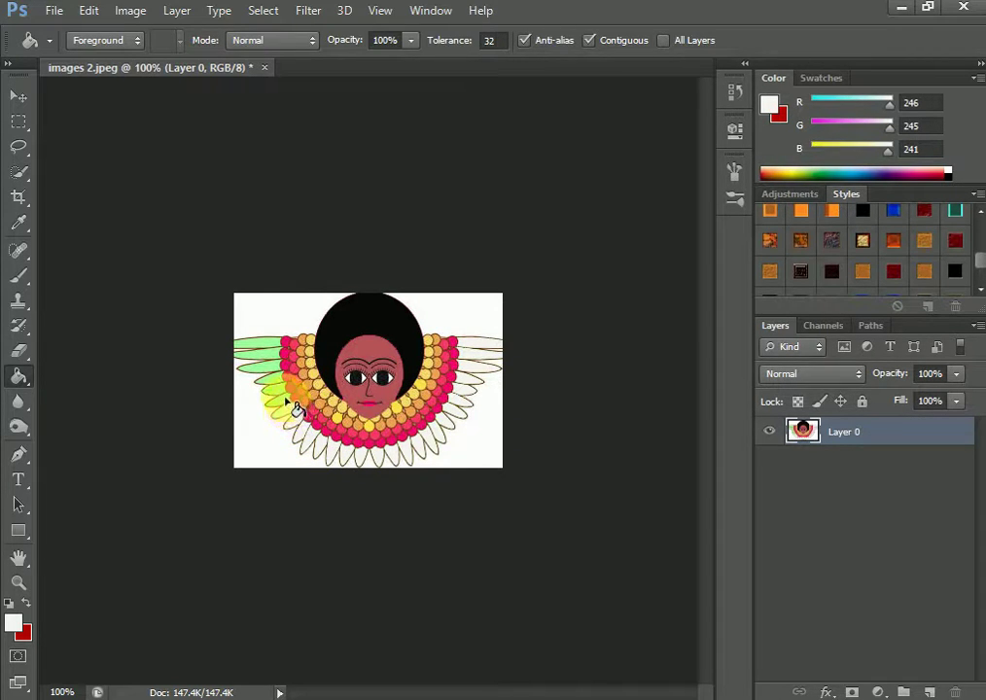
click(293, 400)
click(288, 383)
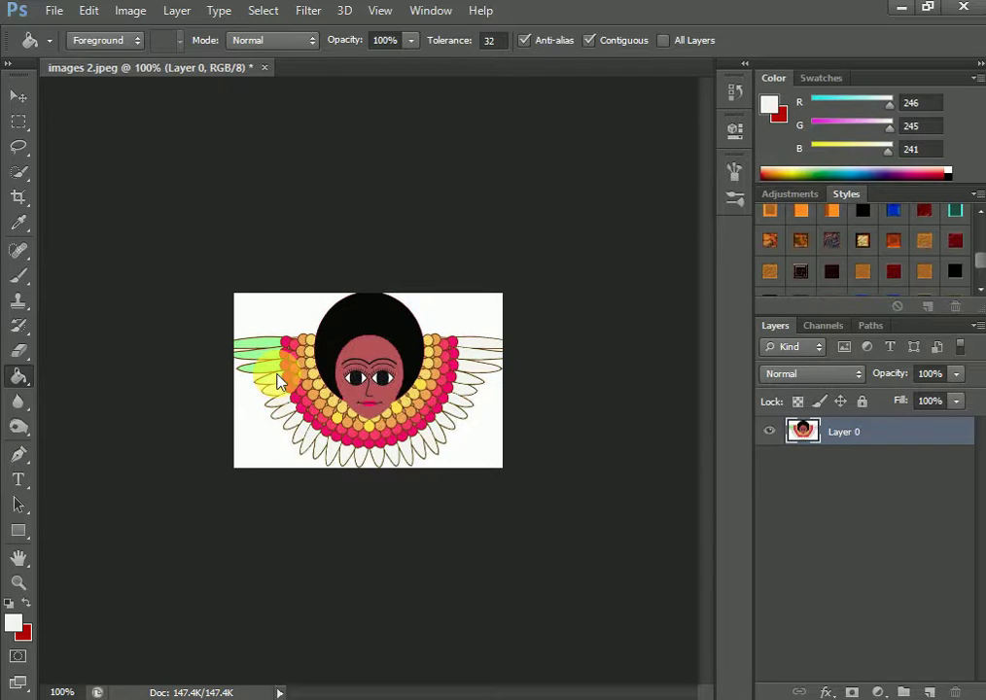
click(286, 375)
click(275, 352)
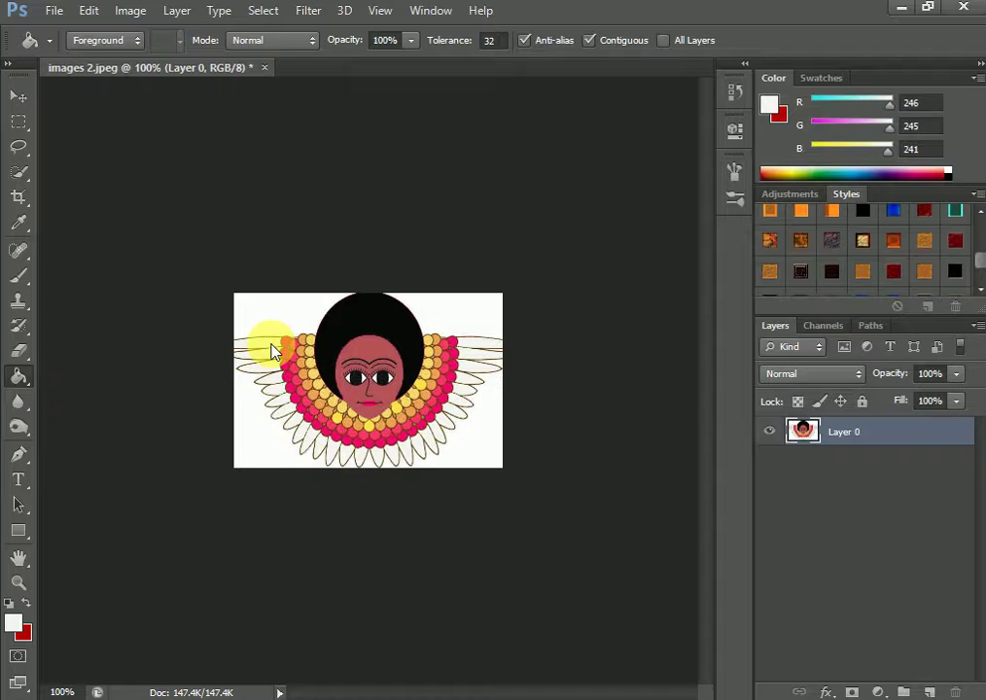
click(307, 428)
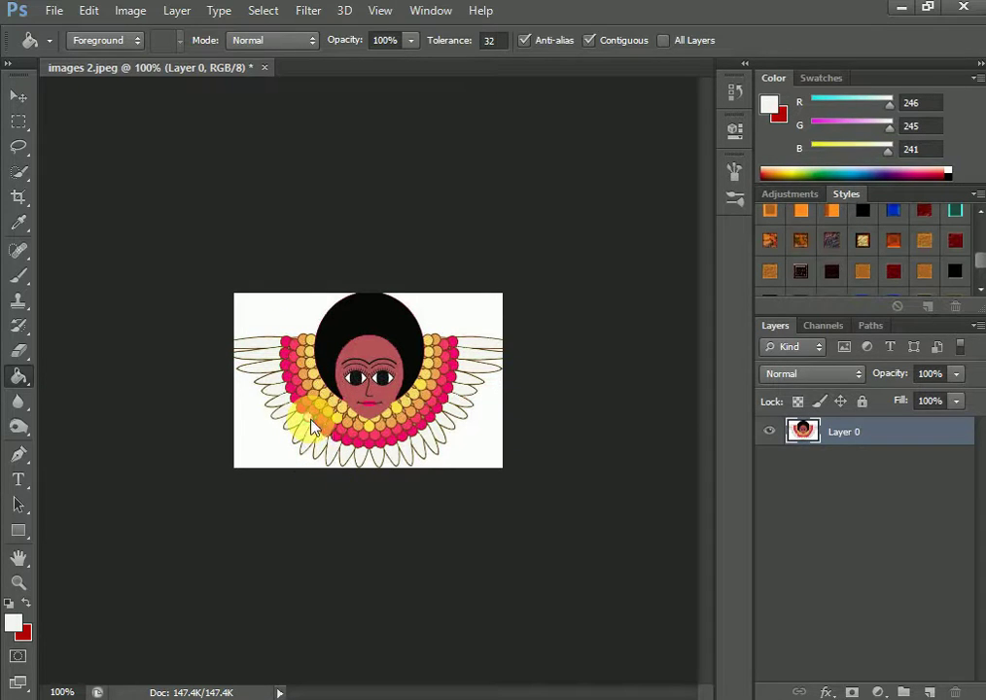
click(321, 431)
click(342, 443)
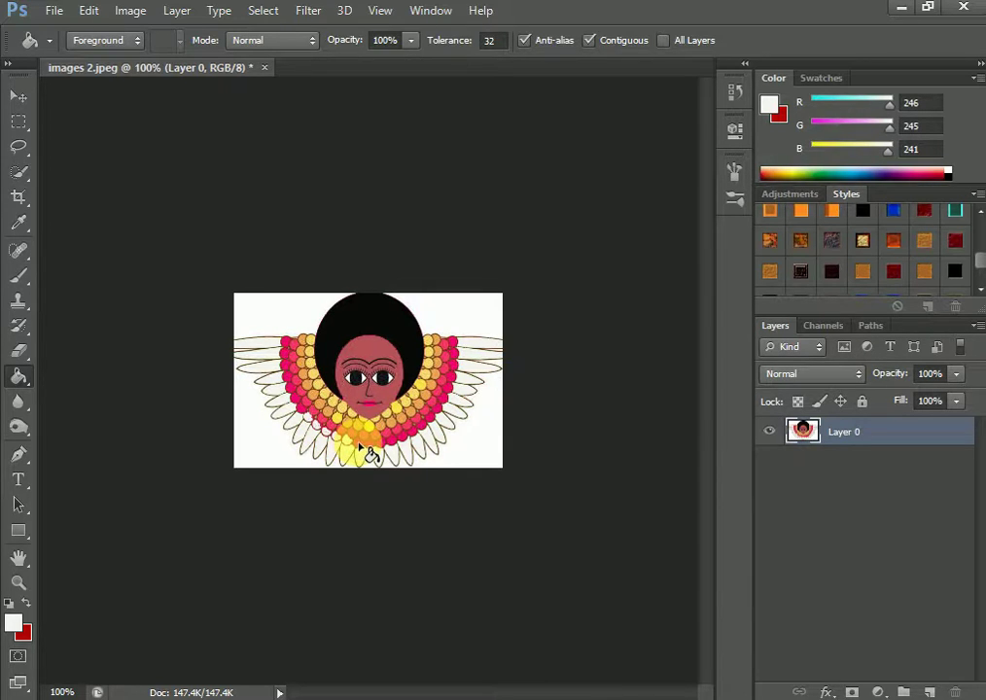
Step: Fill the last bottom wing feather with off-white
click(373, 450)
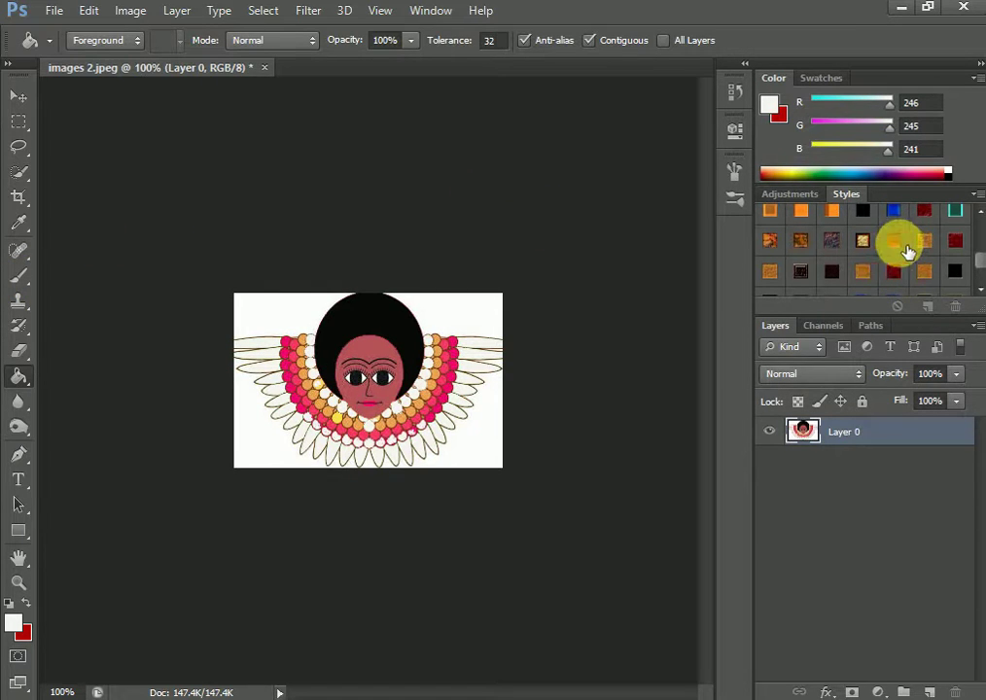
Step: Apply a yellow preset style, hiding its Bevel & Emboss and Satin effects
scroll(977, 258, up, 1)
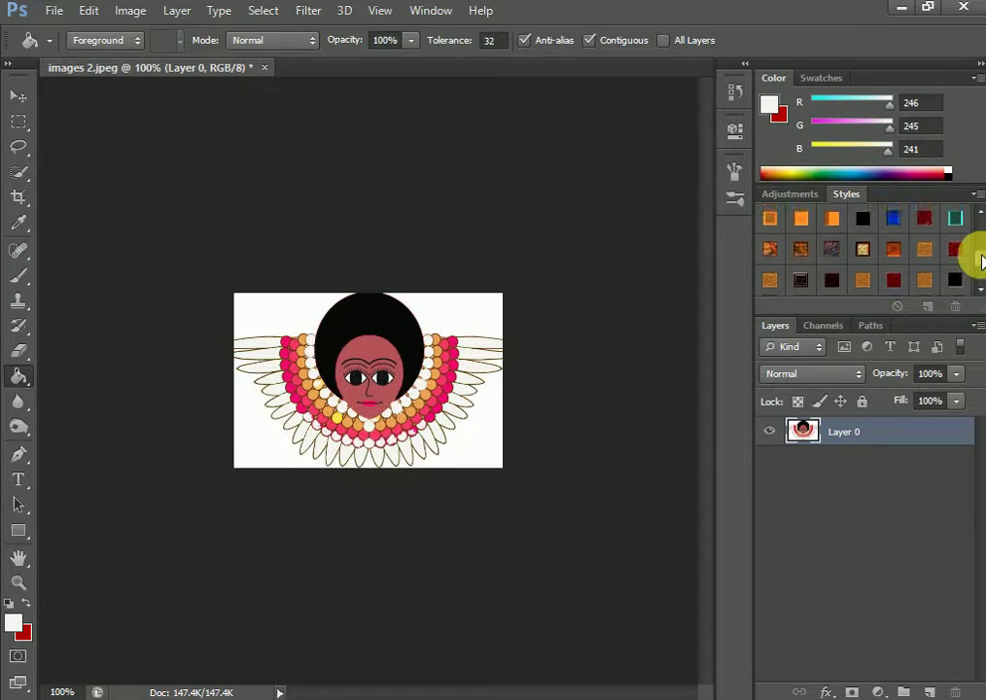
scroll(978, 258, down, 2)
scroll(978, 259, down, 2)
scroll(978, 259, down, 2)
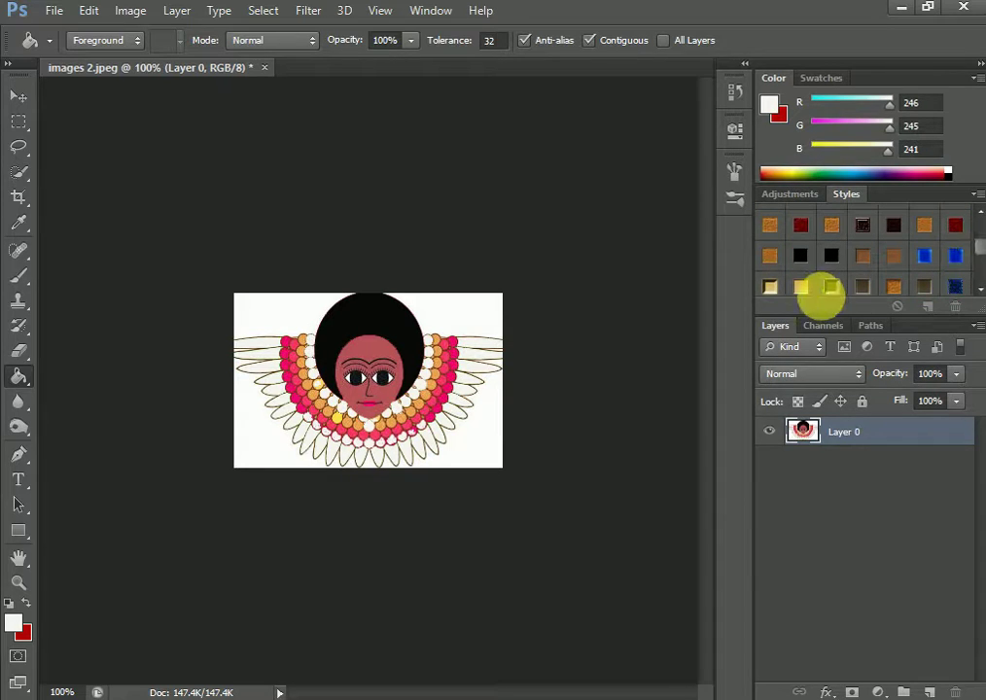
click(831, 287)
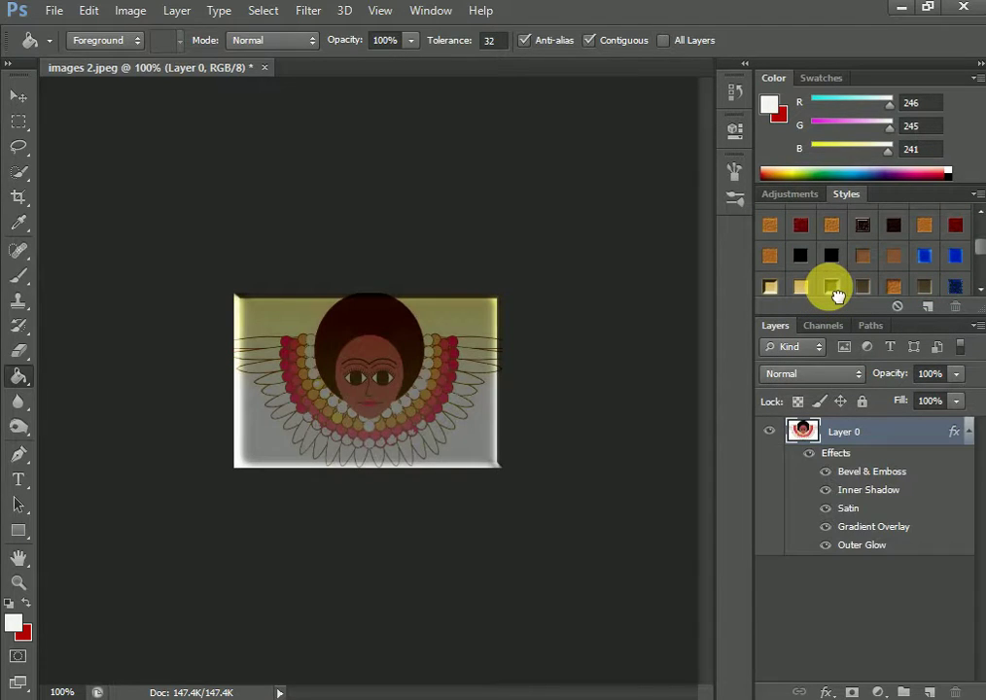
click(827, 473)
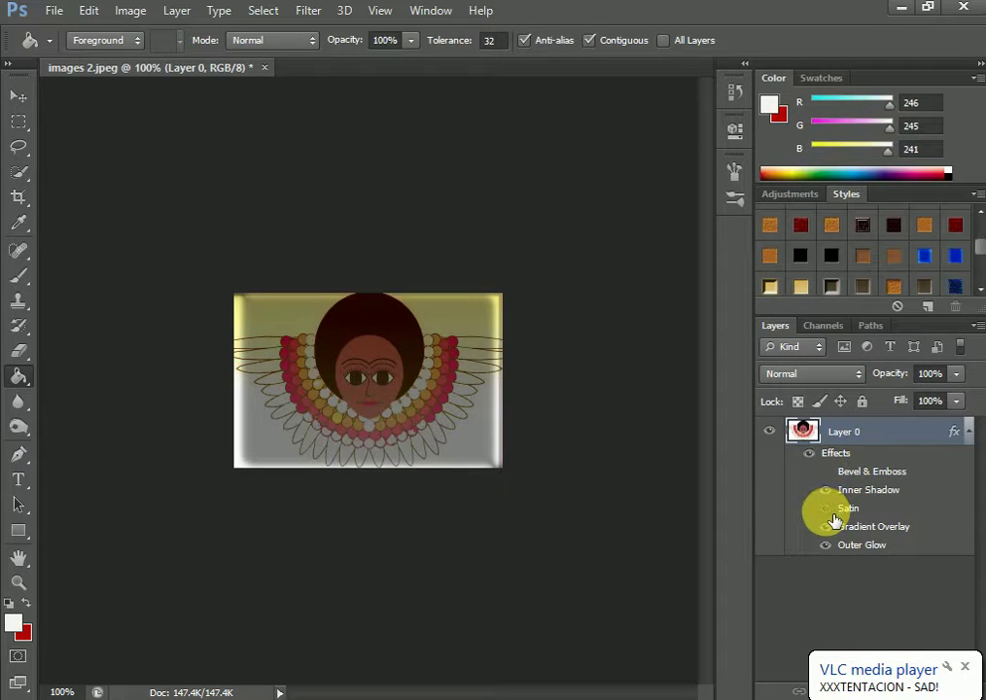
click(826, 508)
click(827, 527)
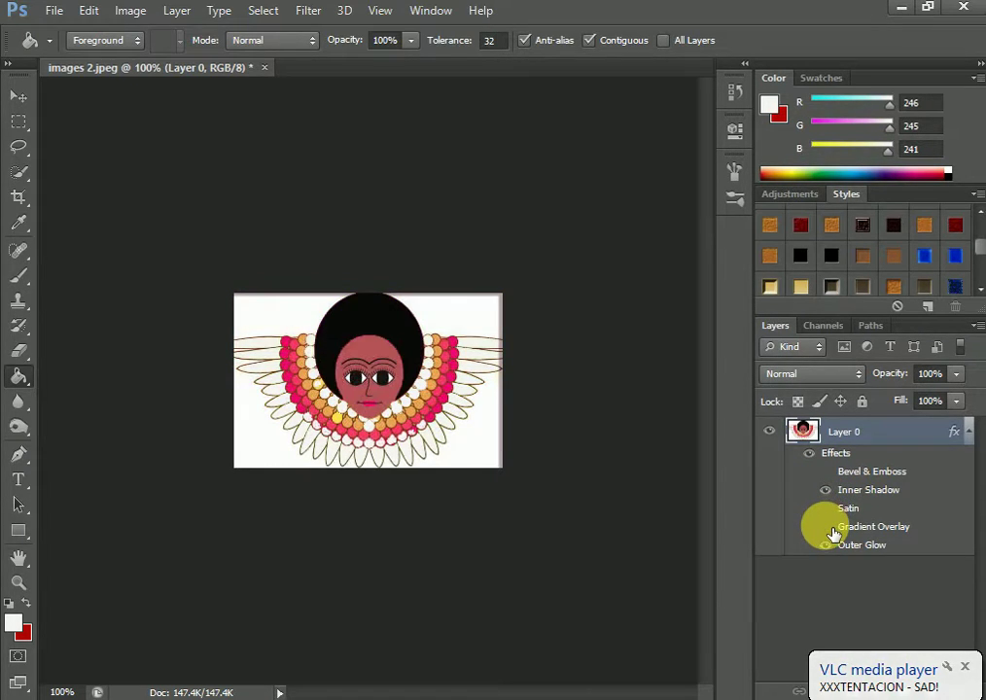
click(825, 527)
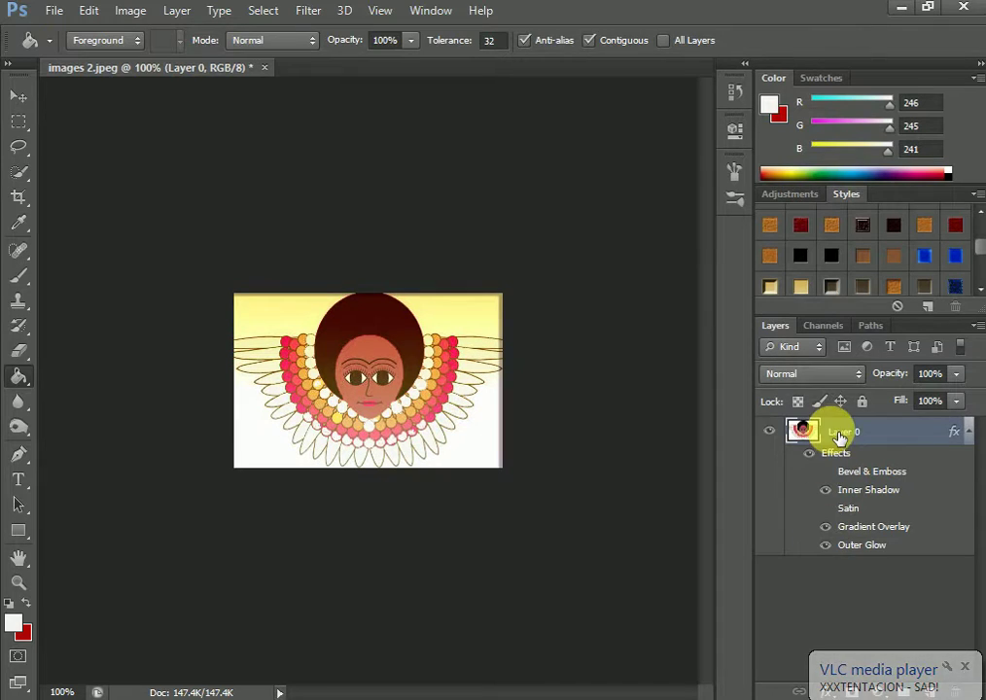
Step: Apply the rusty brown scaled style, hiding Color Overlay, Inner Shadow, Bevel & Emboss and Outer Glow
double_click(895, 263)
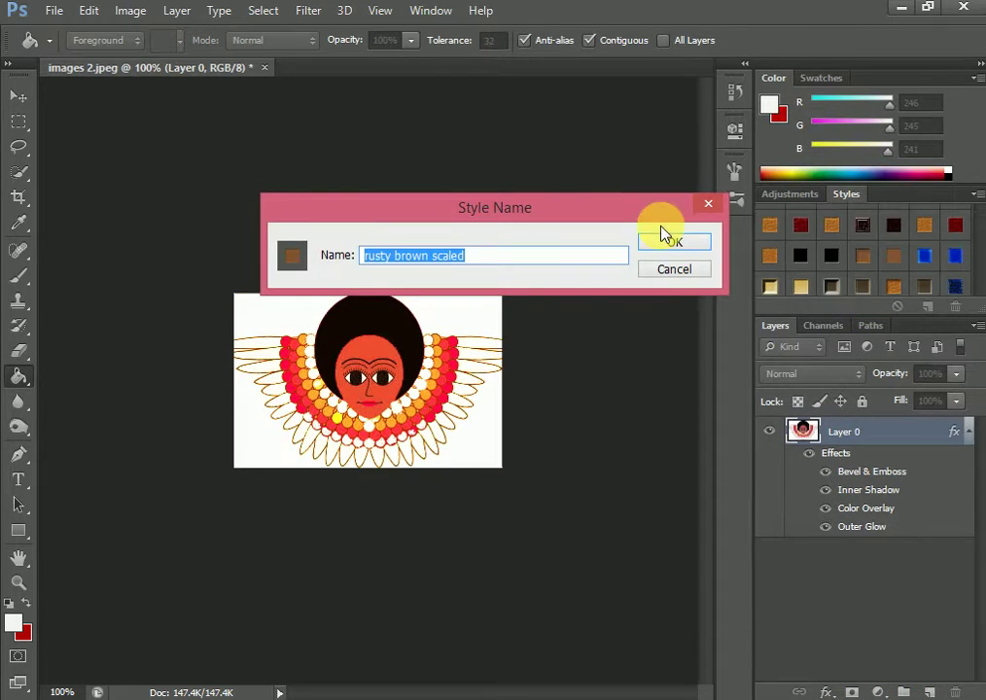
click(670, 242)
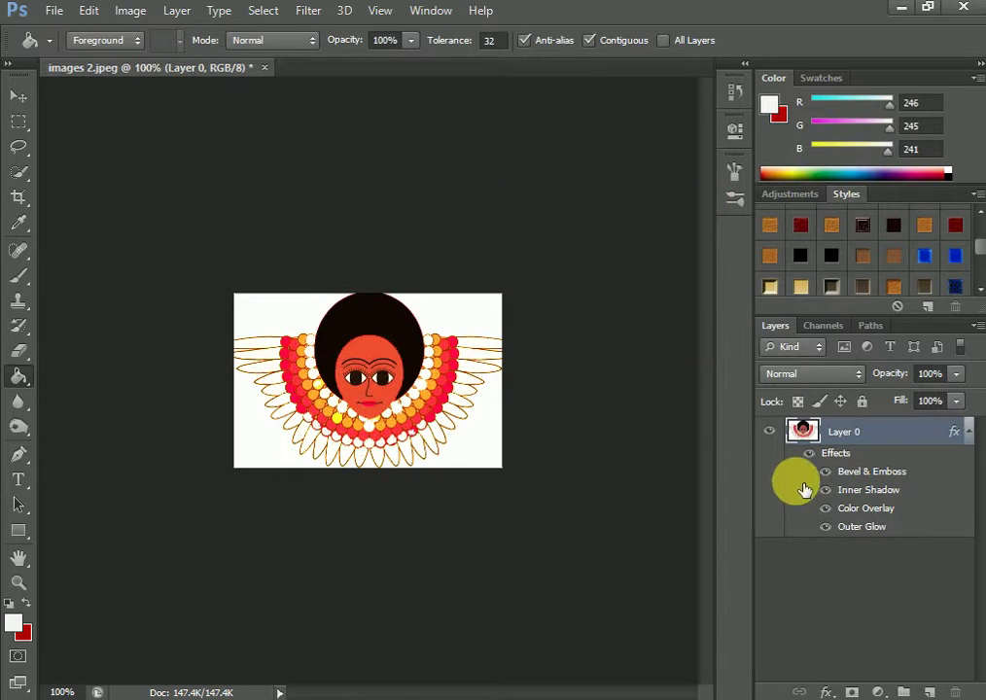
click(825, 509)
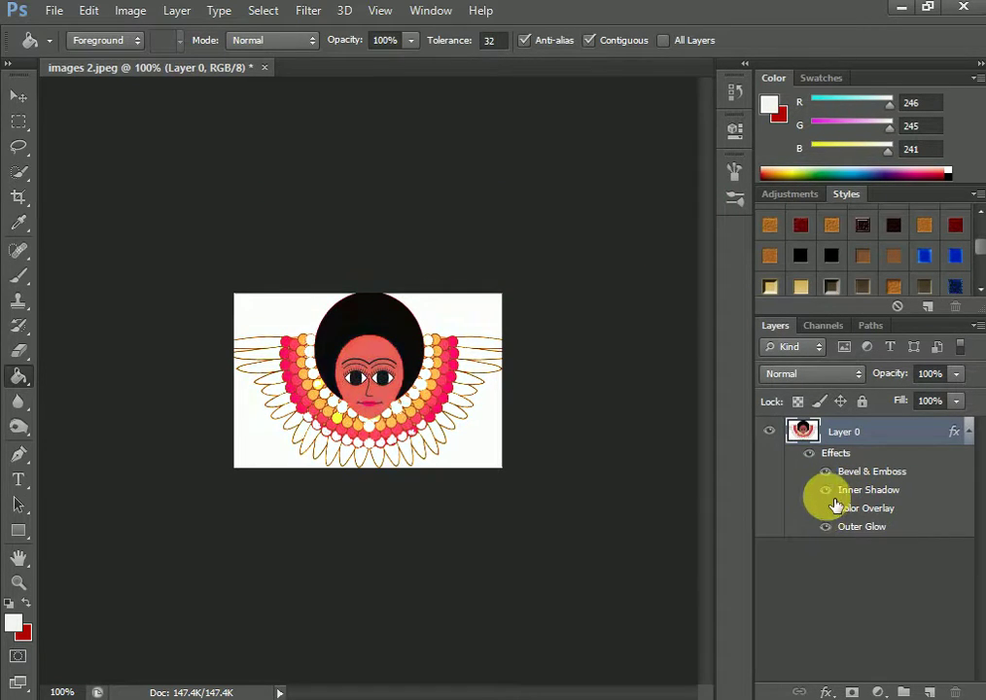
click(831, 493)
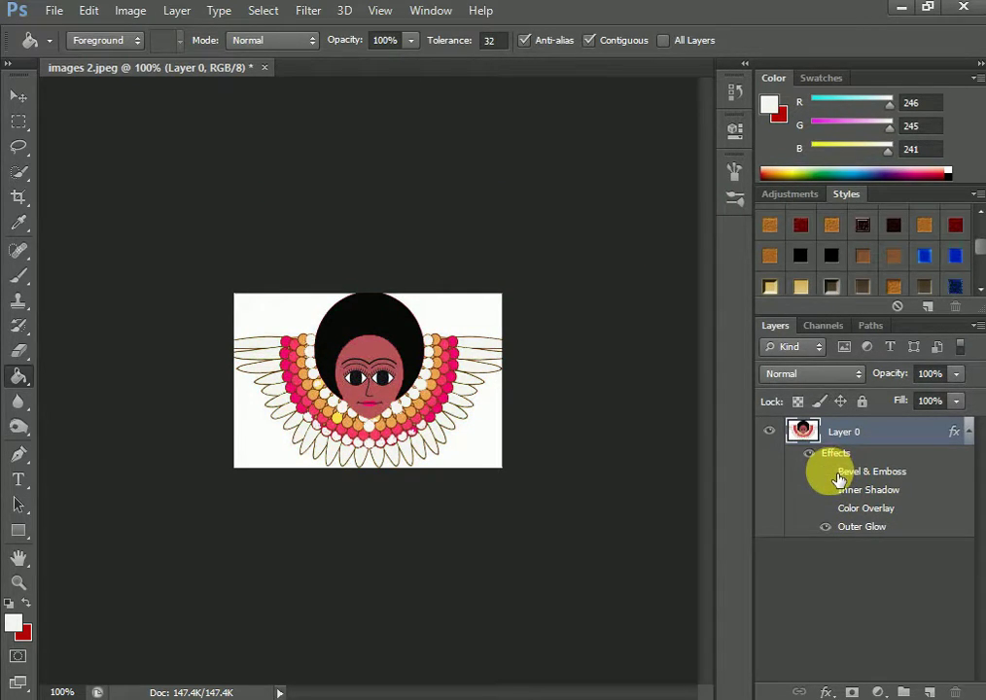
click(826, 472)
click(825, 526)
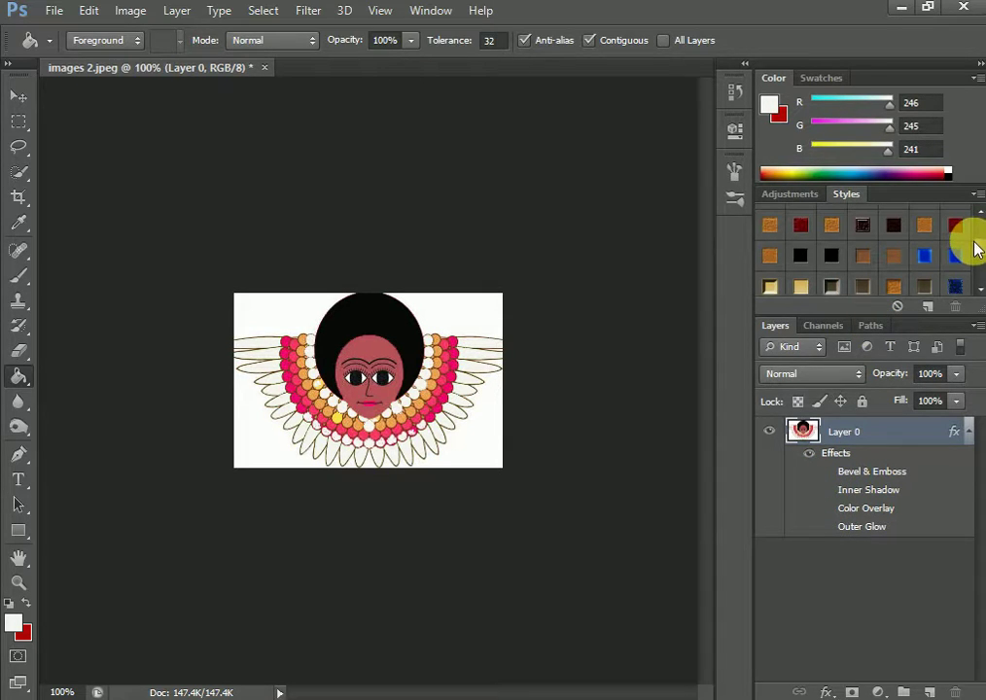
scroll(975, 248, down, 1)
Step: Switch to a dim yellowish preset style with Satin hidden and Gradient Overlay kept
click(910, 251)
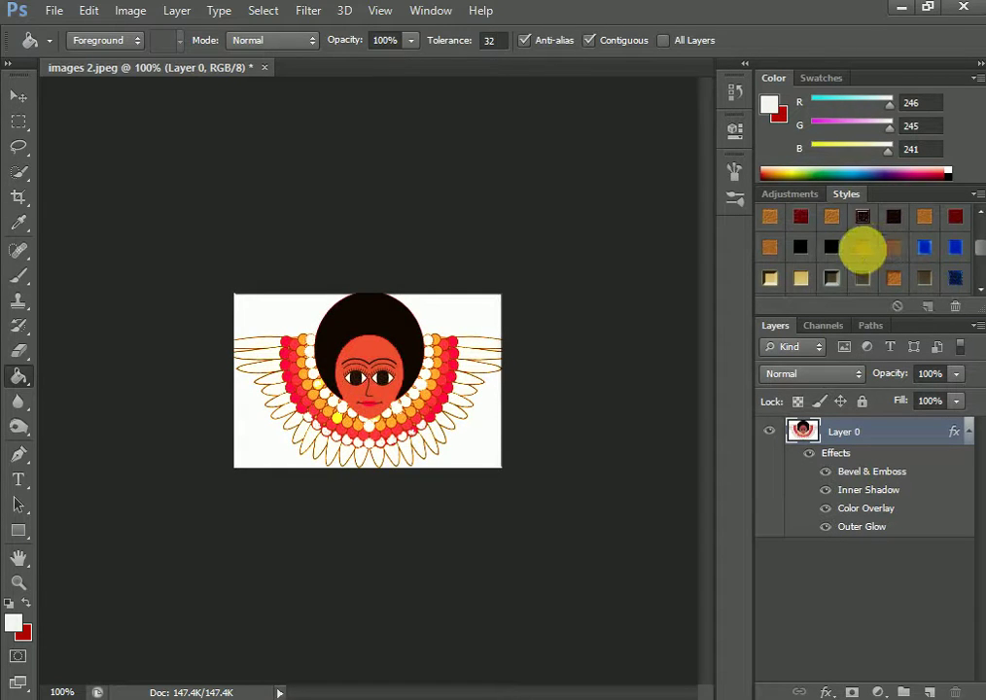
click(865, 282)
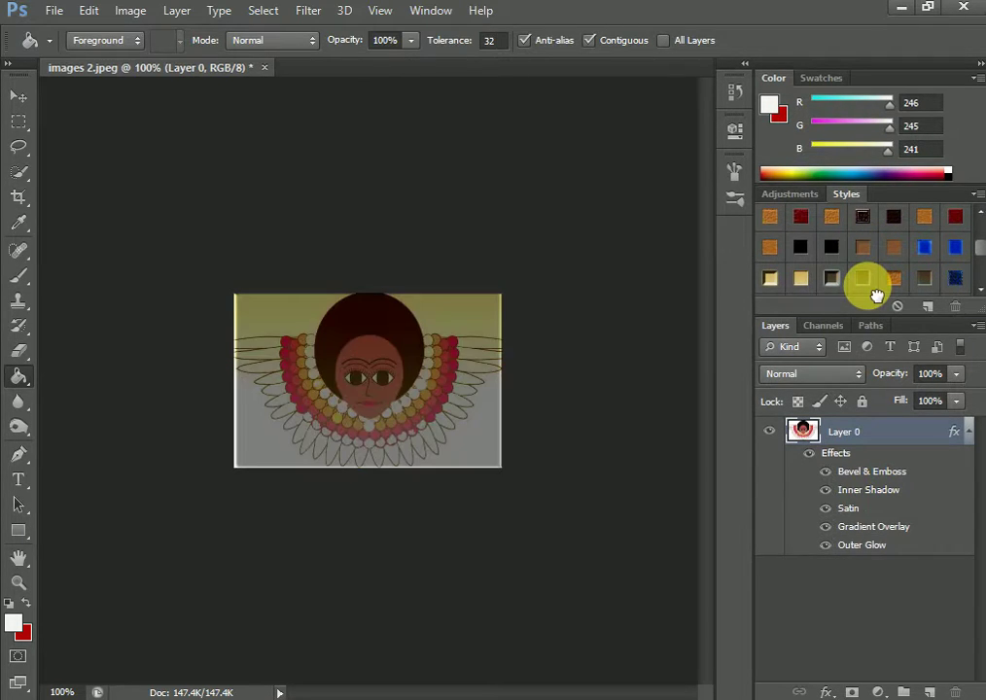
click(832, 506)
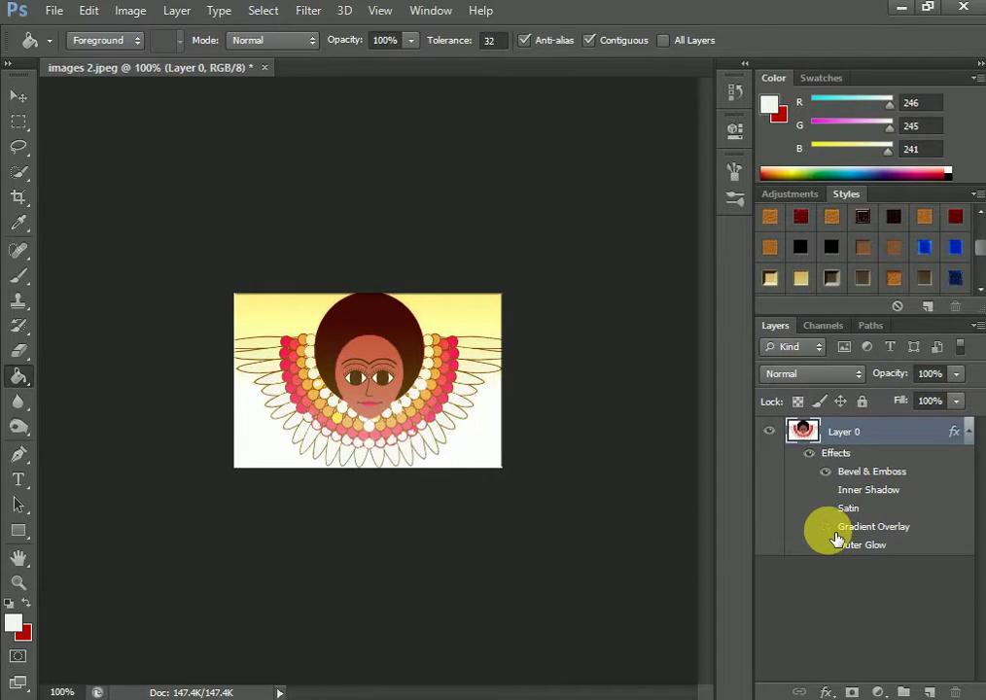
click(828, 528)
click(827, 527)
Step: Flatten the image into a single Background layer
right_click(843, 452)
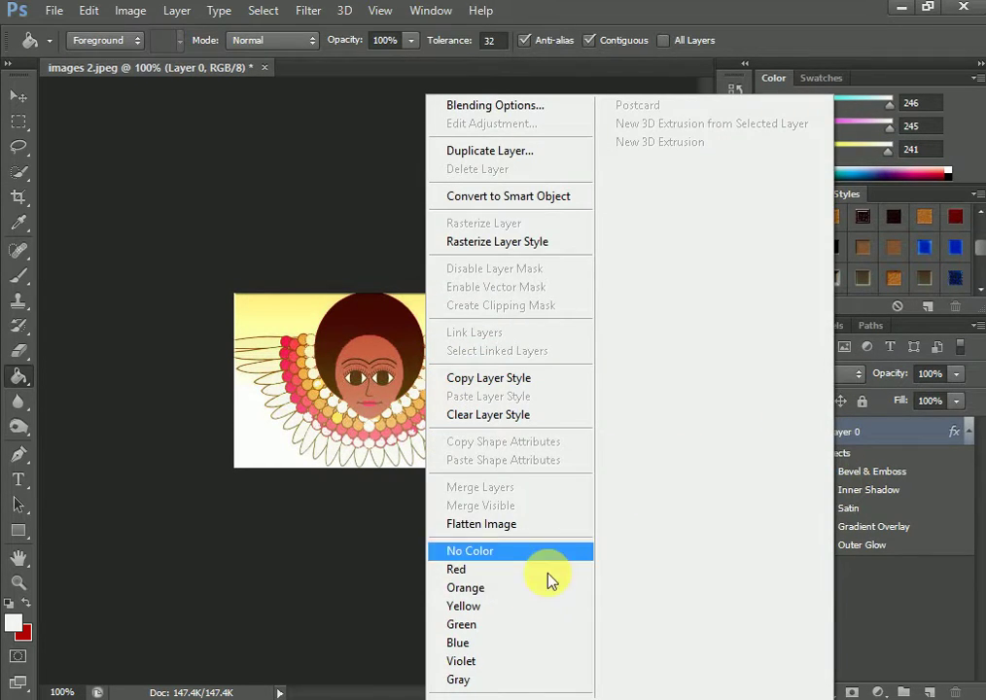
click(531, 535)
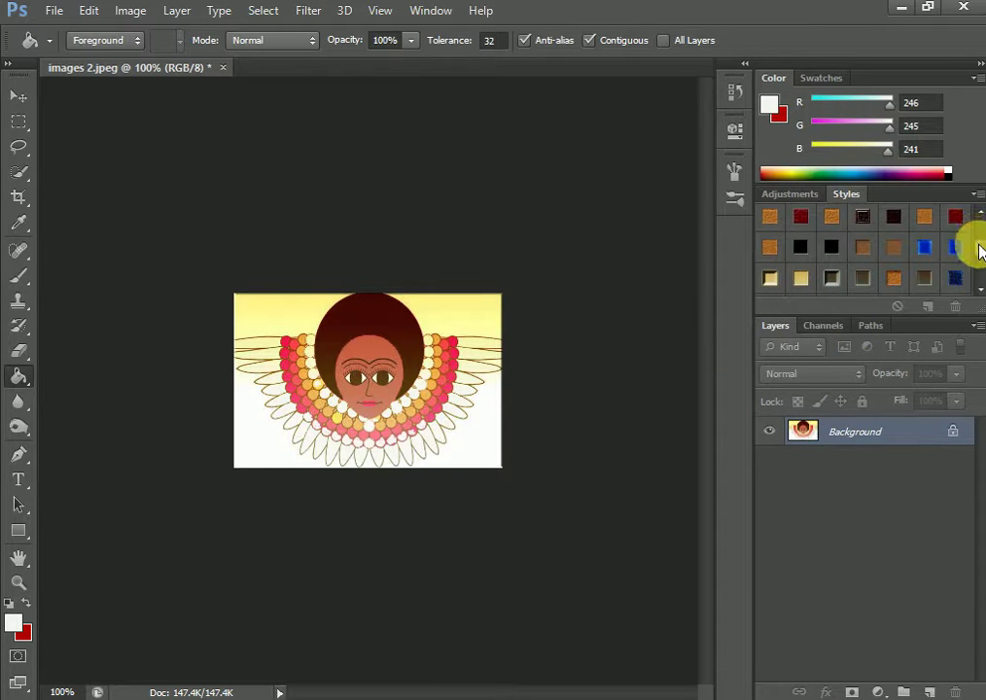
scroll(979, 247, down, 1)
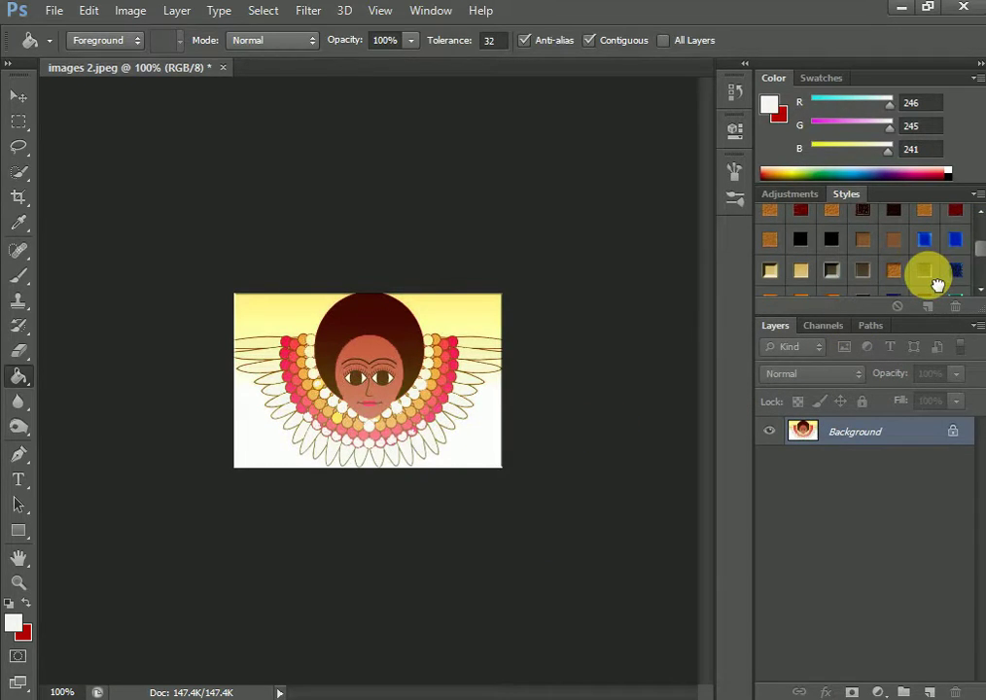
Step: Convert the Background into Layer 0 and apply a new preset style
click(956, 437)
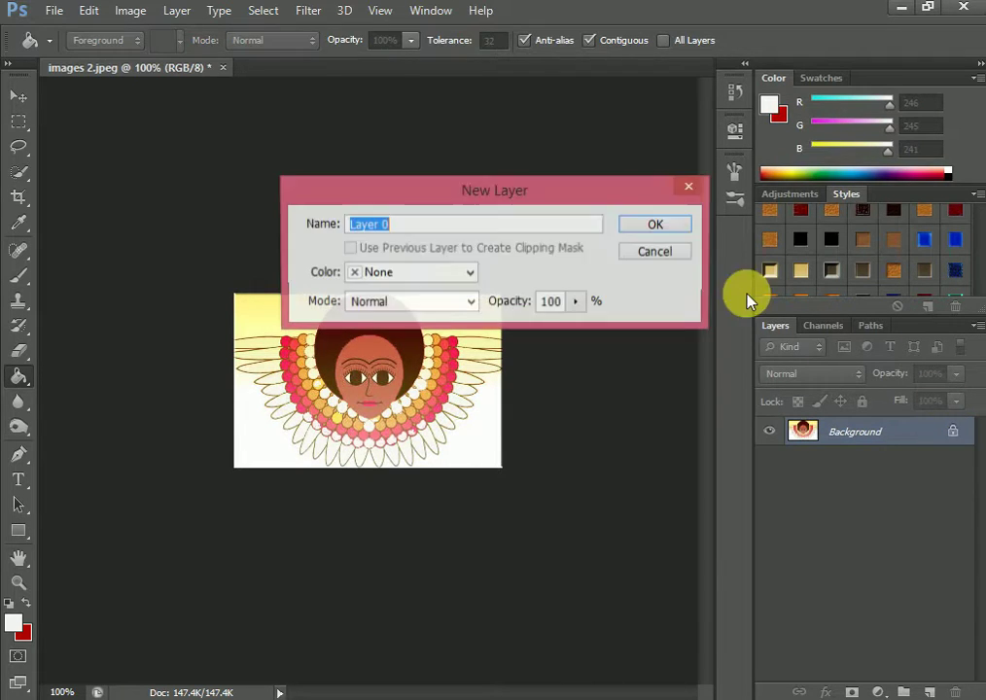
click(530, 178)
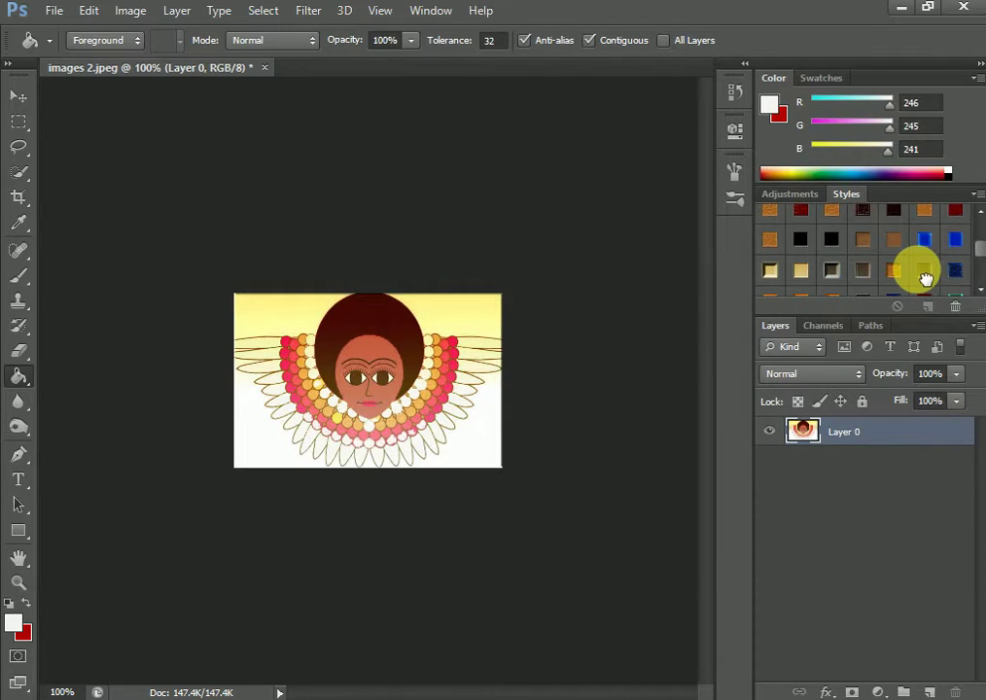
click(923, 271)
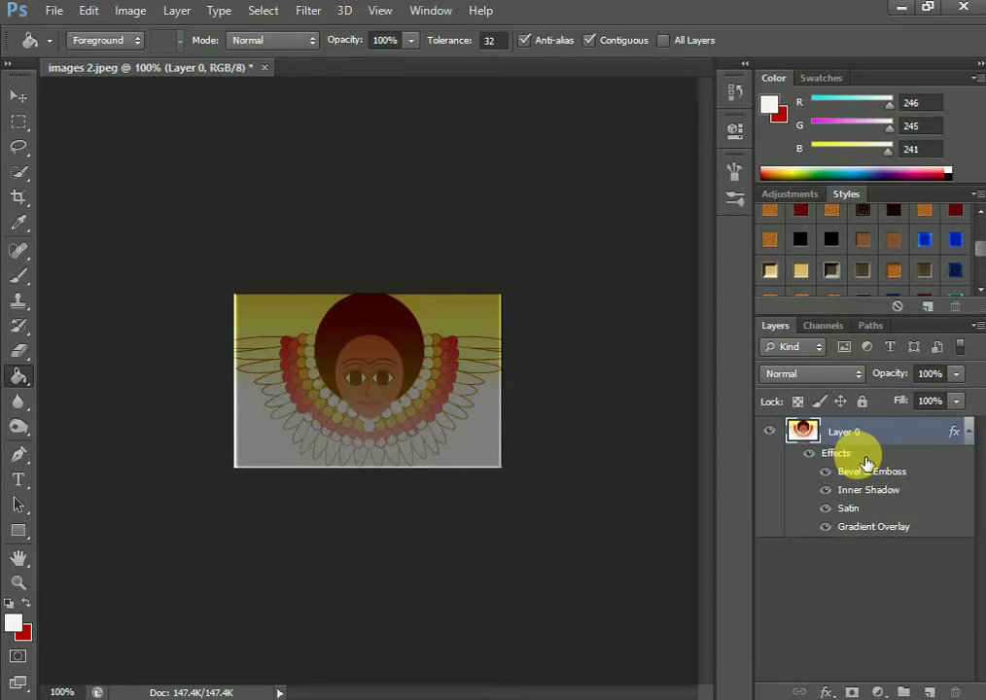
Step: Toggle the Satin, Inner Shadow, Bevel & Emboss and Gradient Overlay effects to compare looks
click(830, 510)
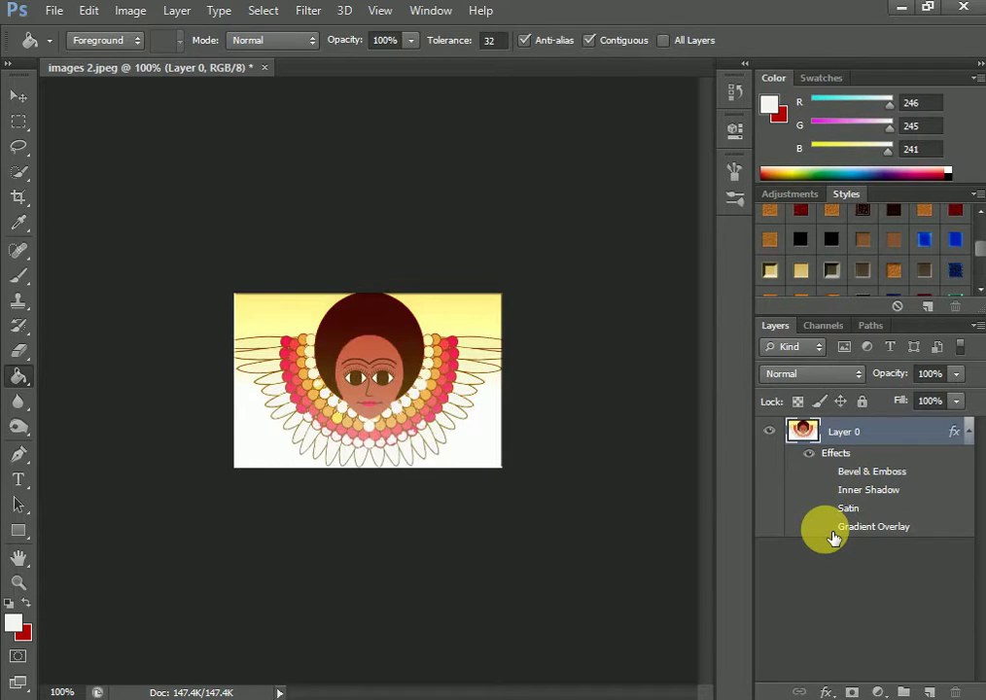
click(832, 534)
click(832, 507)
click(828, 490)
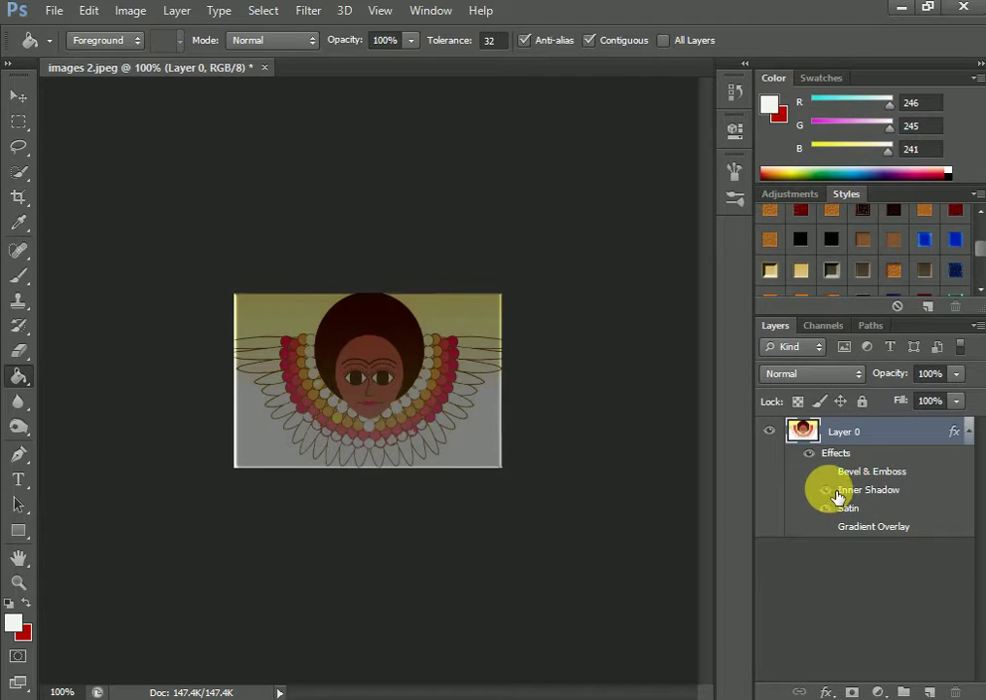
click(827, 508)
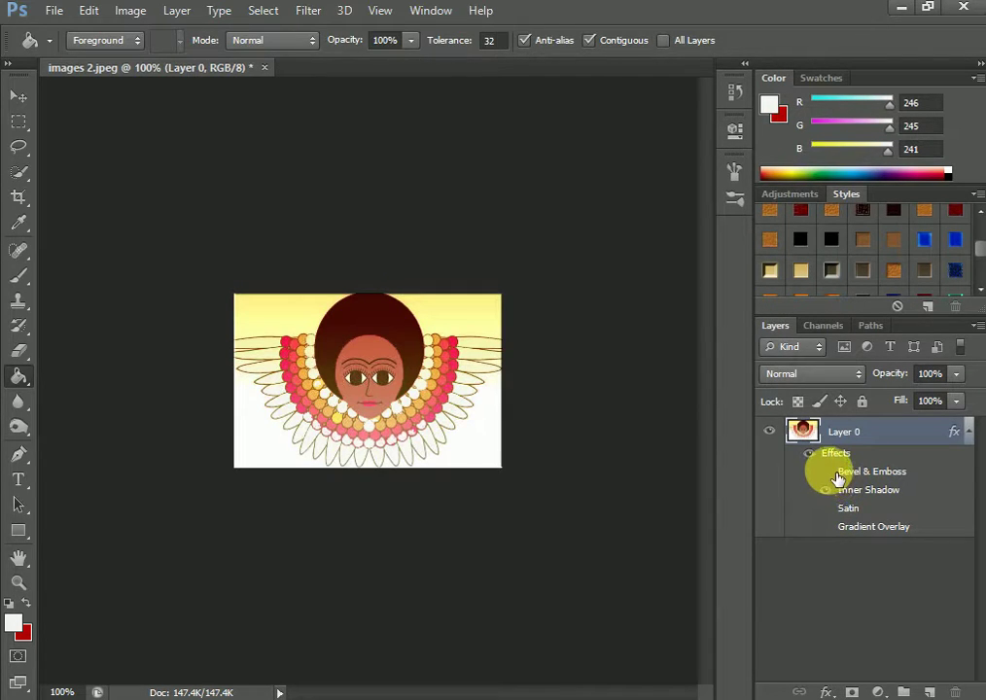
click(828, 472)
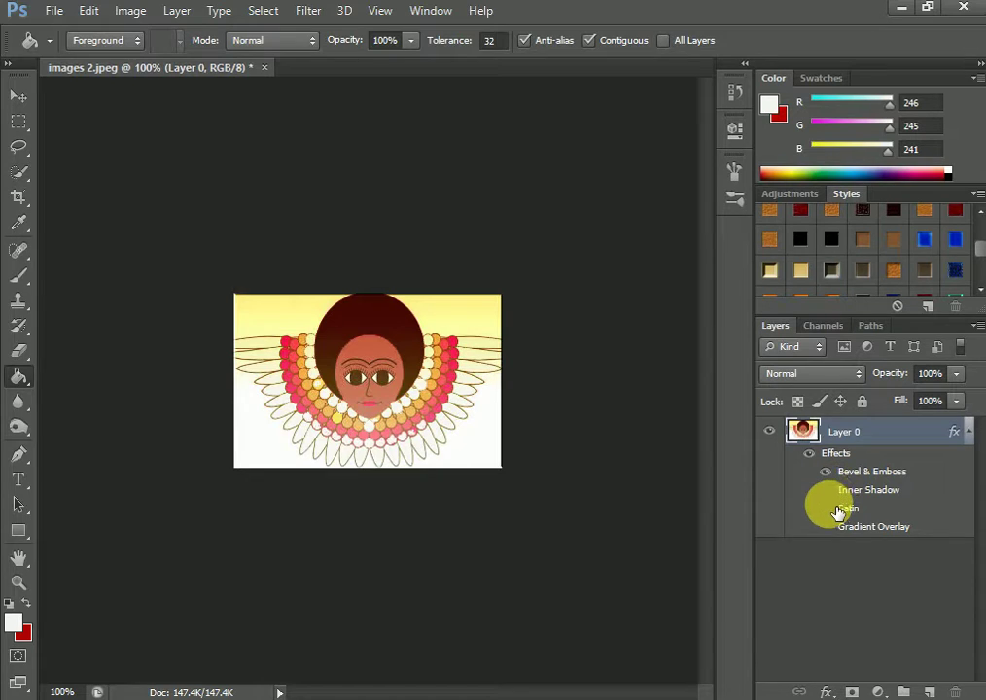
click(832, 508)
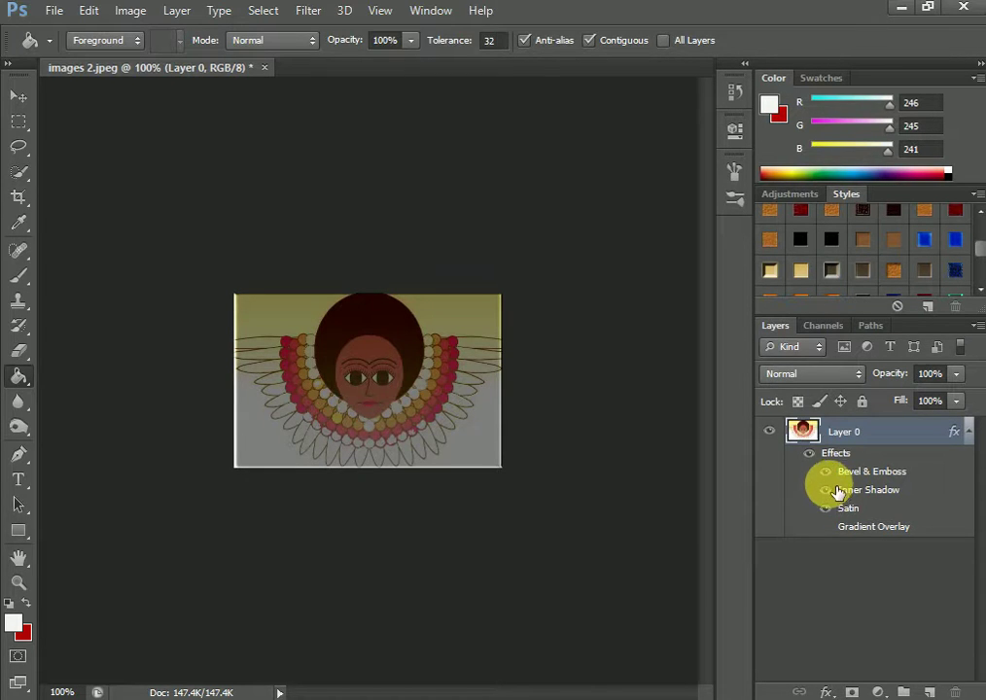
click(825, 471)
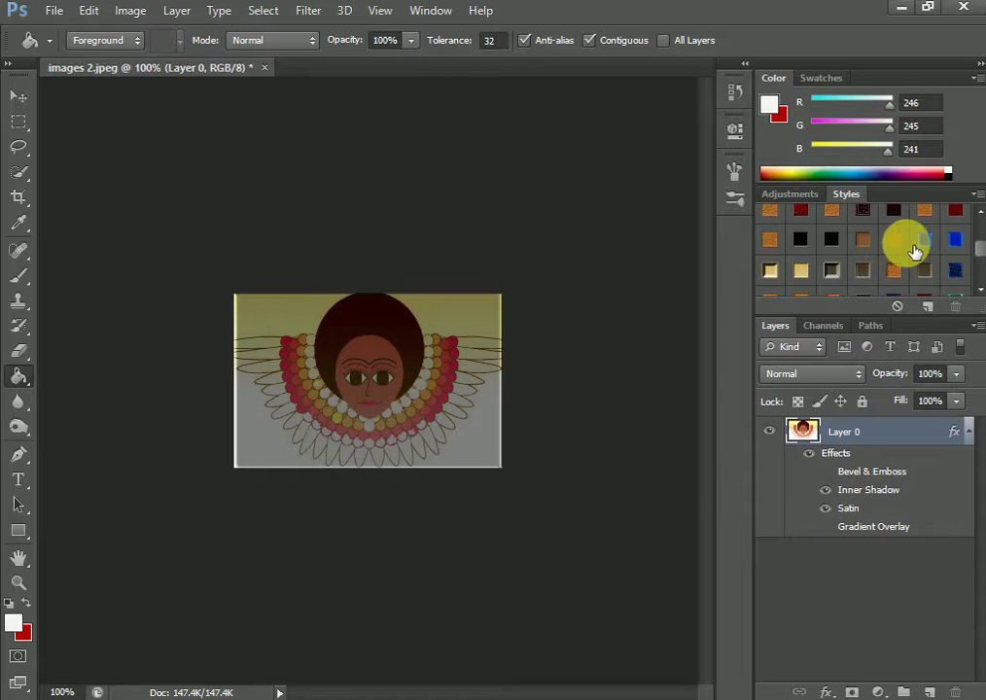
Step: Apply another preset style with outer glow and hide its Satin effect
click(832, 272)
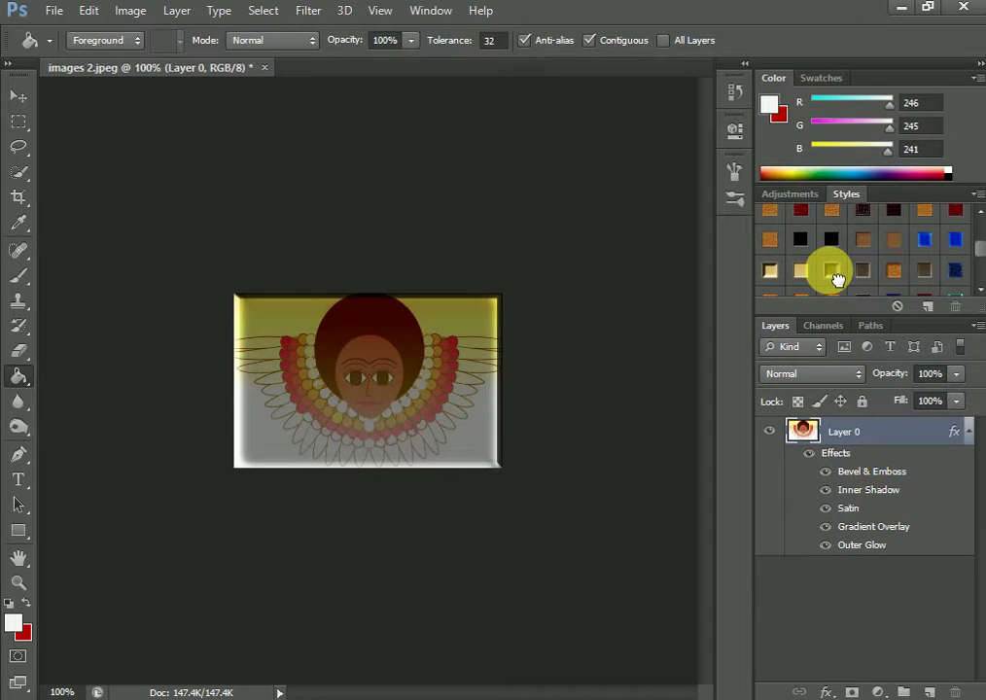
click(827, 509)
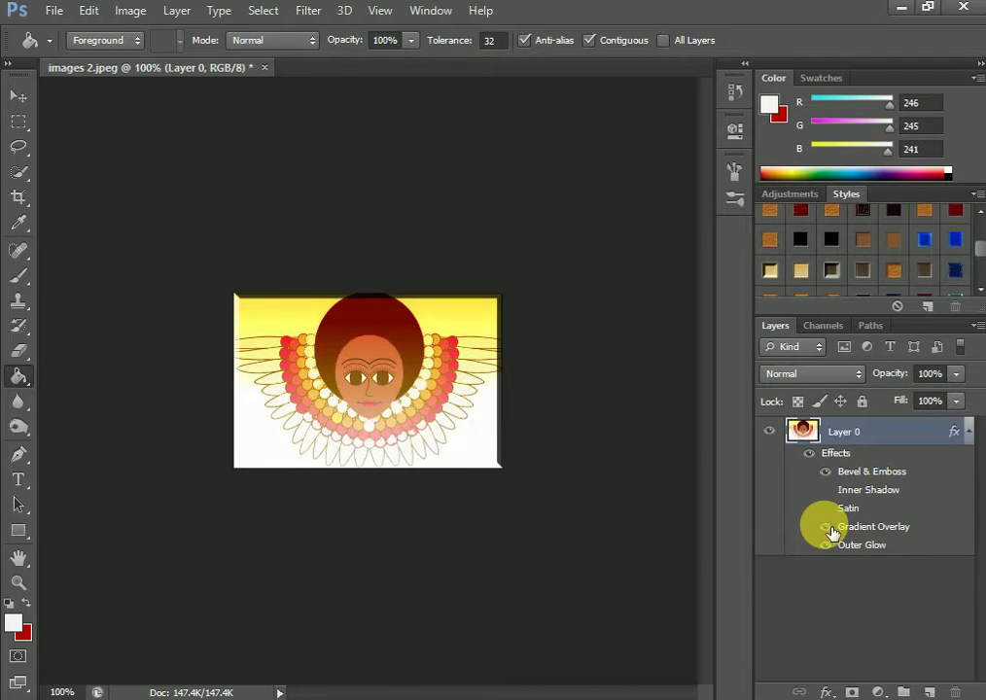
click(827, 527)
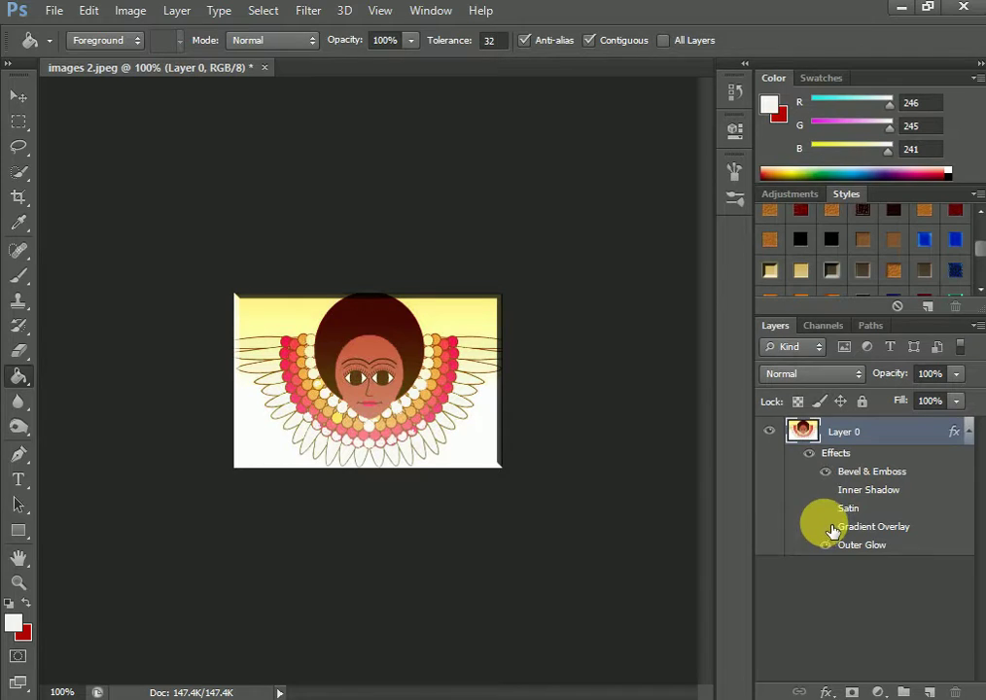
click(827, 527)
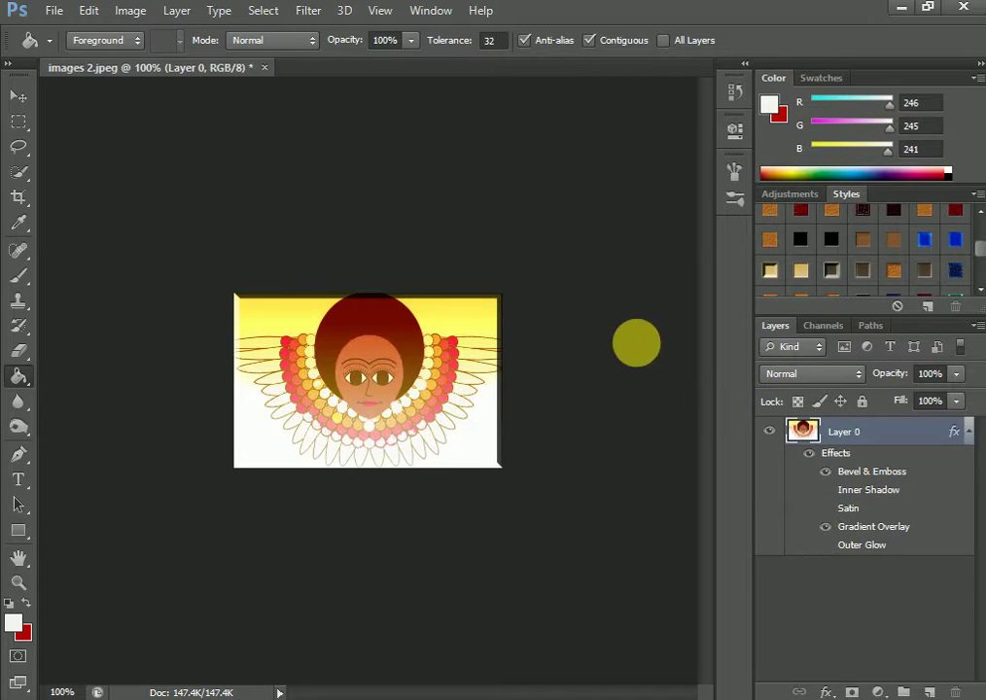
Step: Flatten Layer 0 into Background and add a Color Lookup 1 adjustment layer
right_click(801, 435)
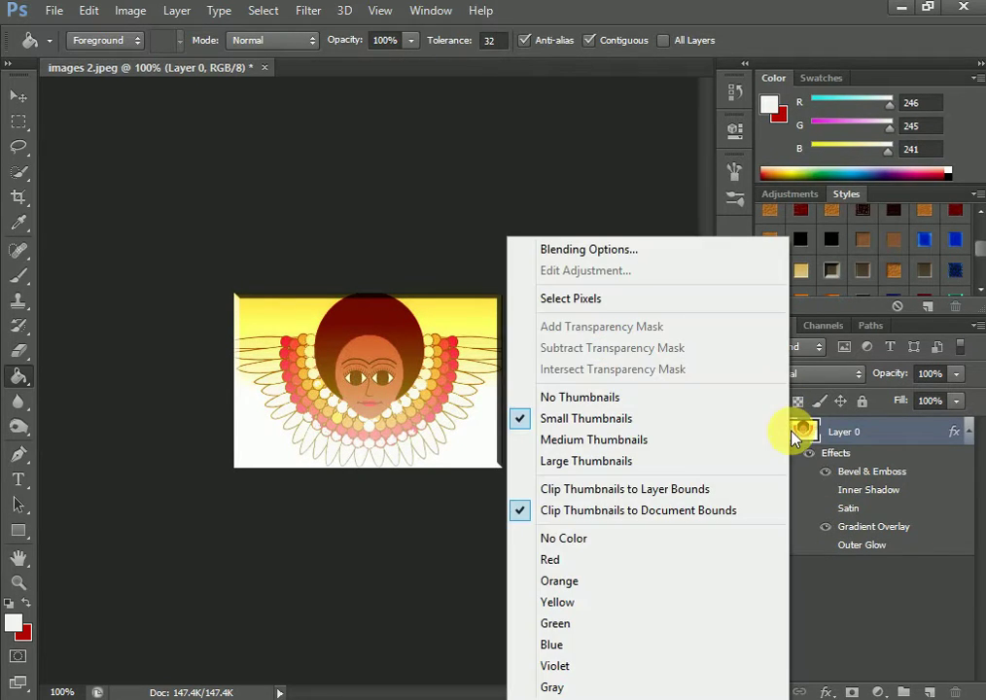
right_click(861, 436)
right_click(847, 428)
click(546, 541)
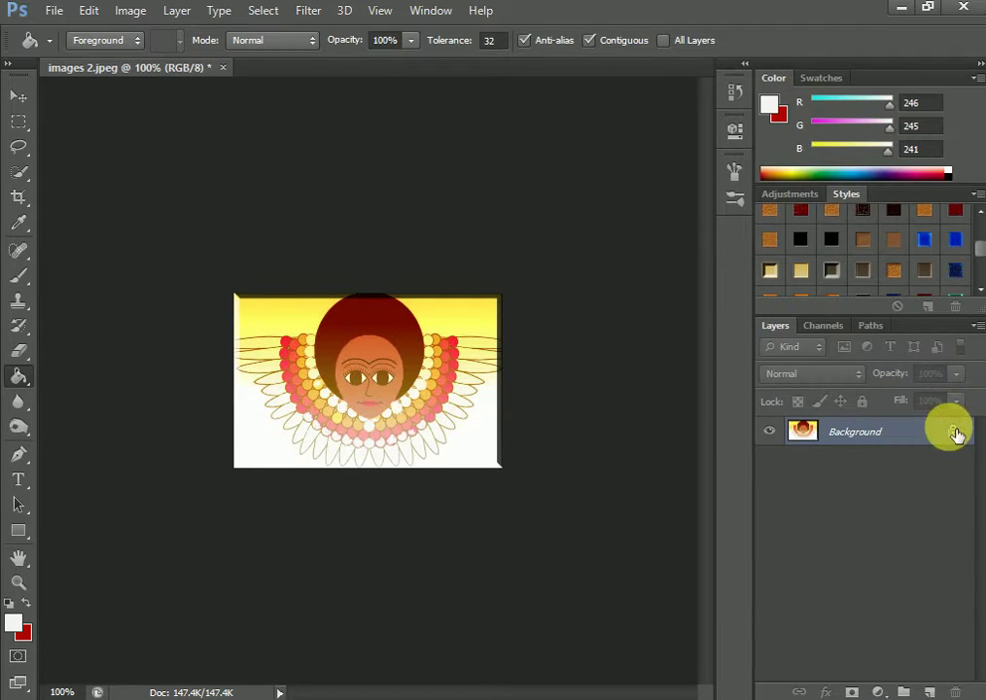
click(803, 197)
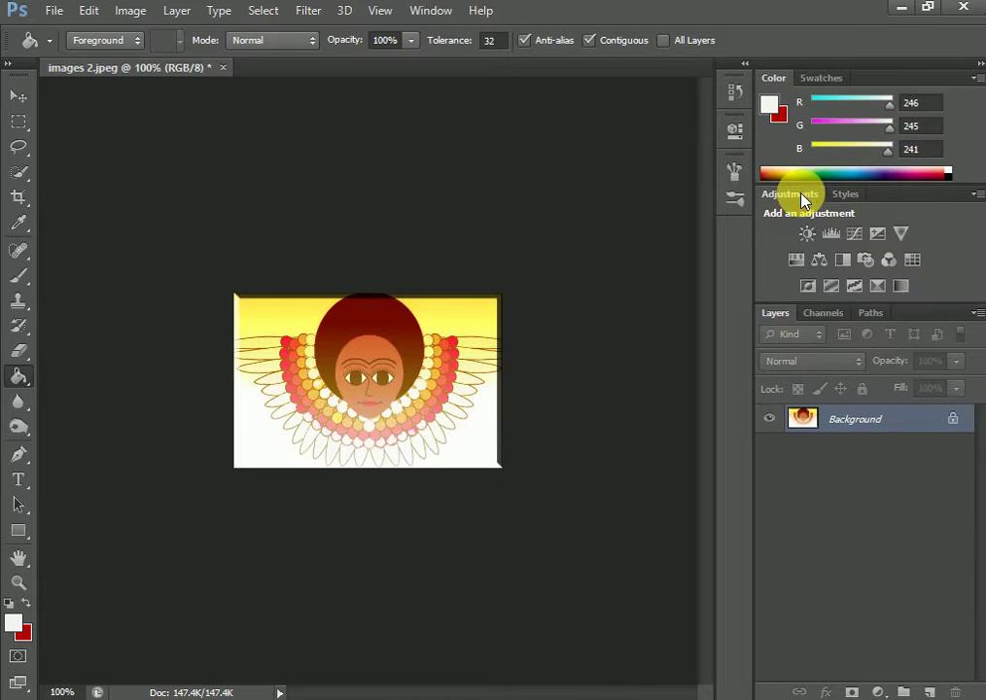
click(910, 260)
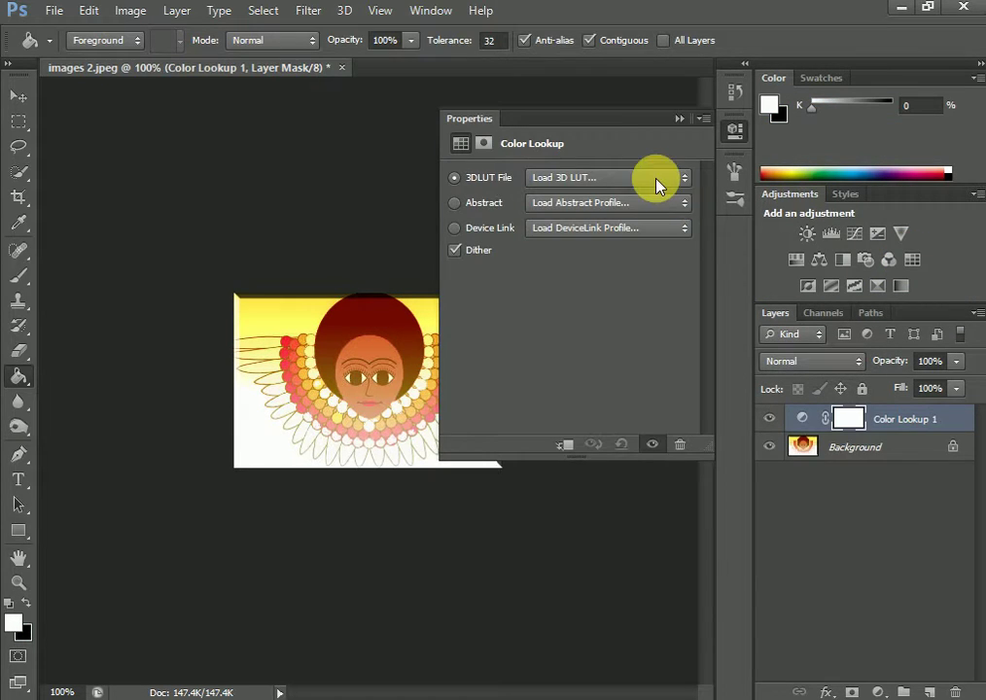
Step: Preview the 2Strip, 3Strip, Bleach Bypass, Candlelight, Crisp_Warm and DropBlues lookup presets
click(657, 178)
click(612, 252)
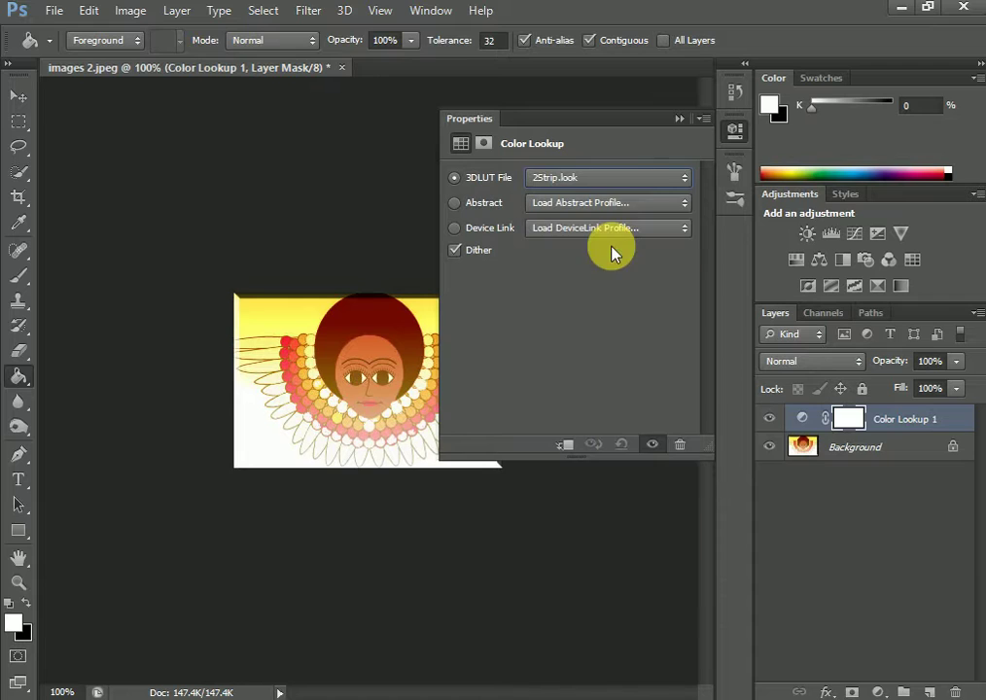
click(611, 179)
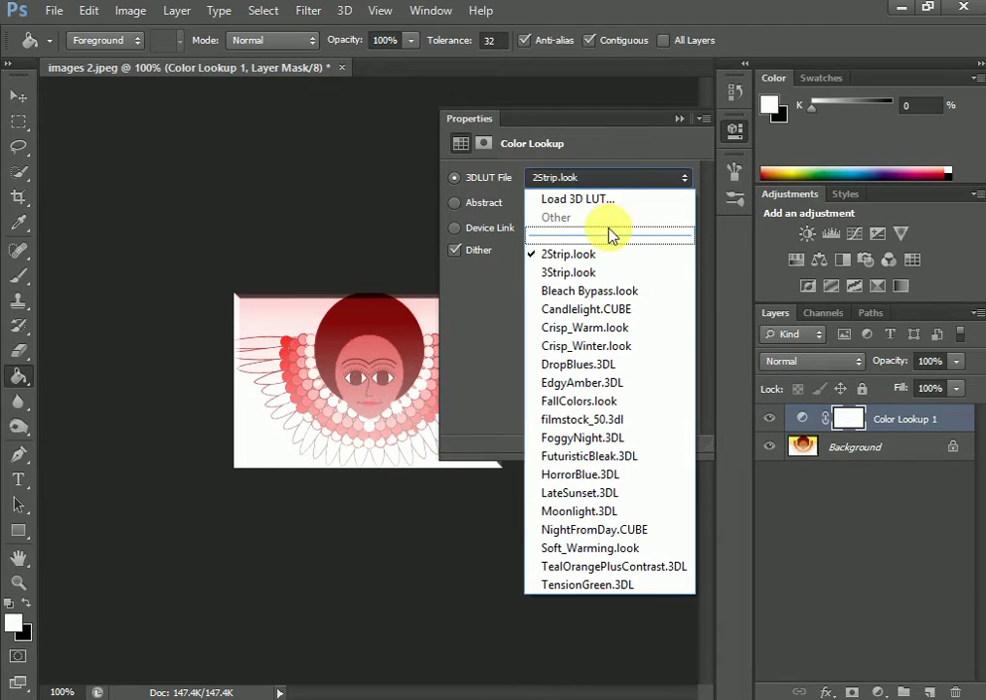
click(590, 274)
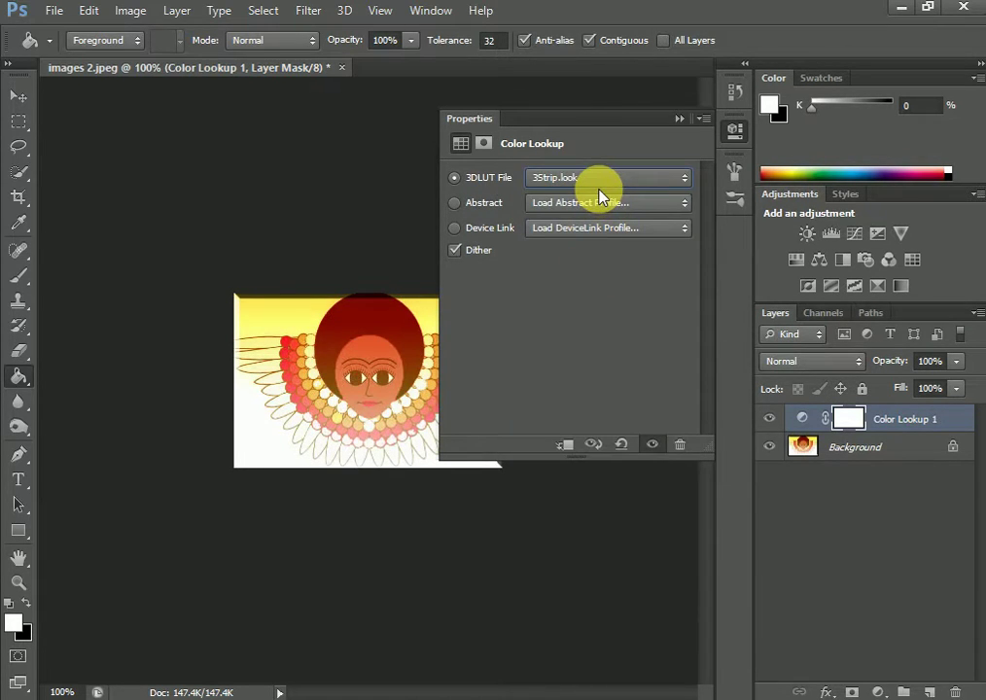
click(599, 182)
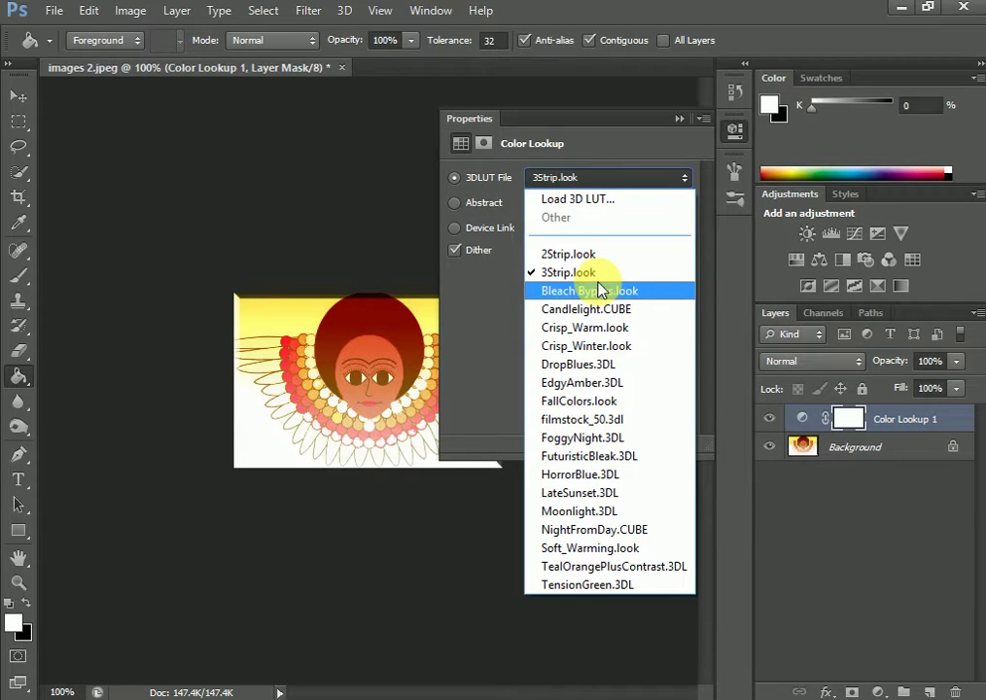
click(593, 291)
click(599, 181)
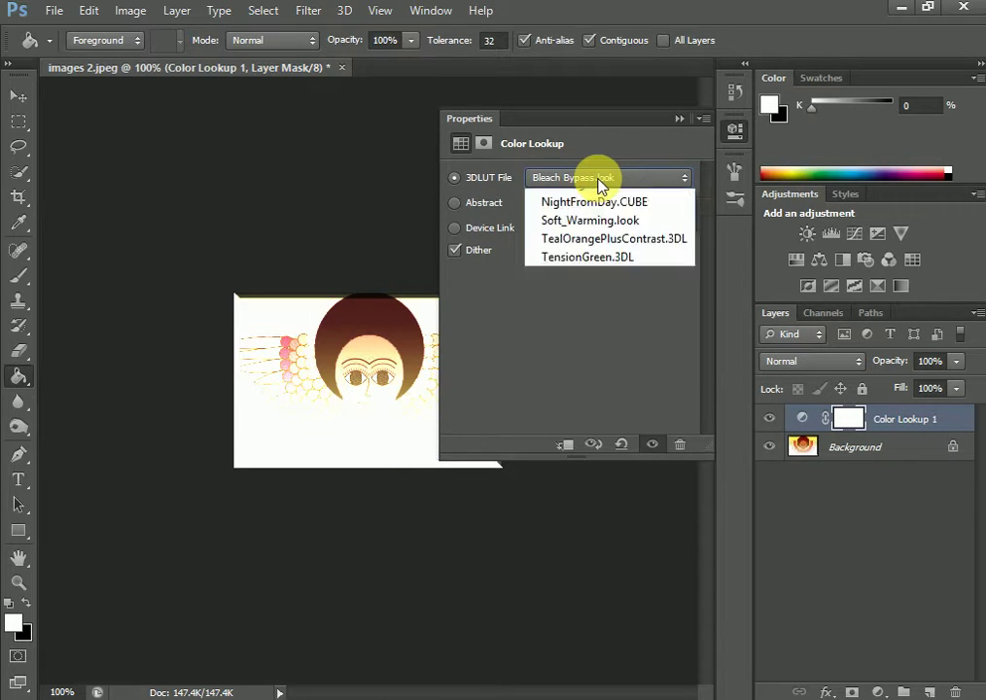
click(583, 308)
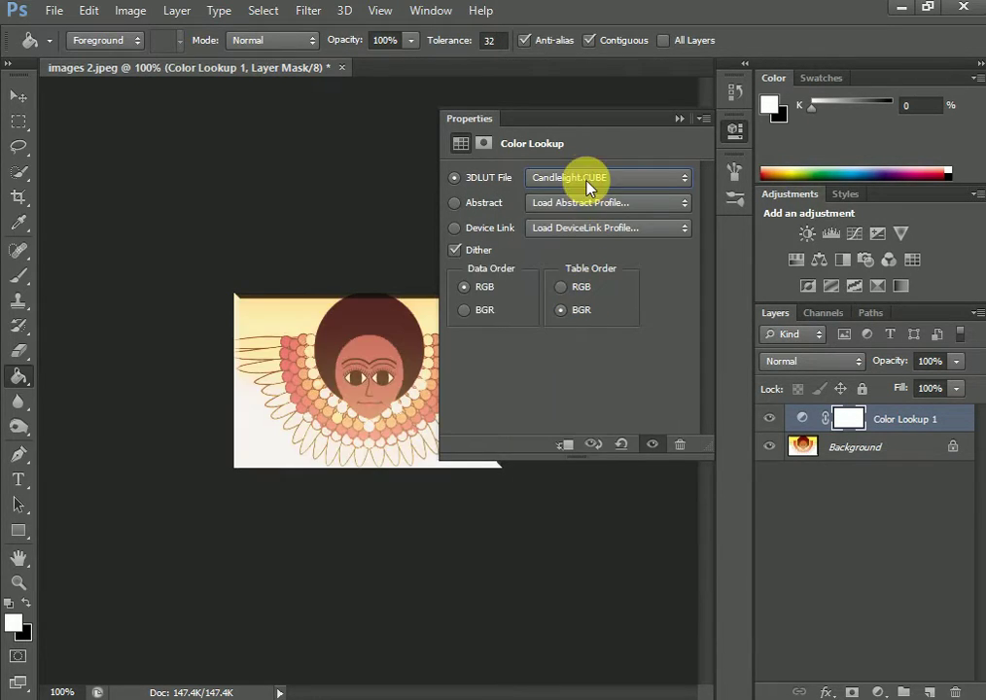
click(589, 179)
click(572, 331)
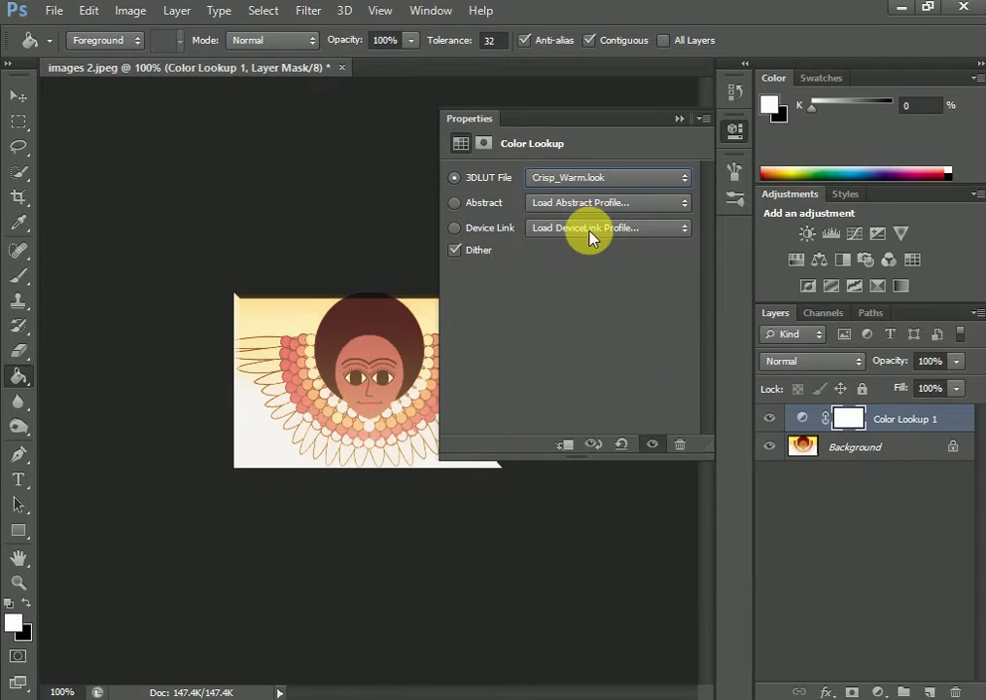
click(588, 179)
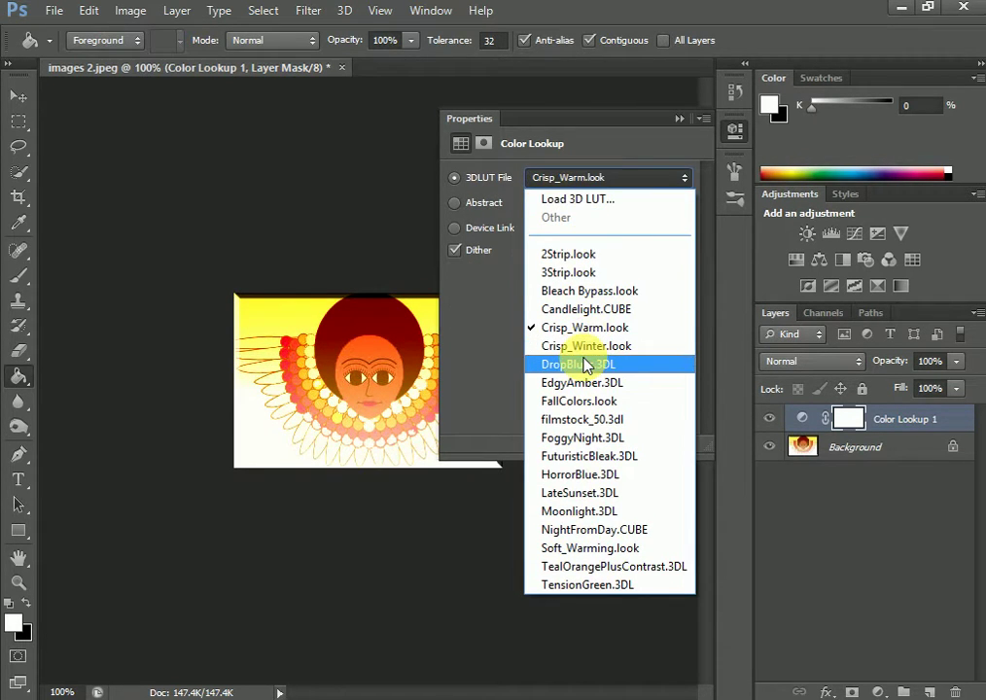
click(574, 361)
Step: Preview the Crisp_Winter, EdgyAmber, FallColors, filmstock_50, FuturisticBleak and FoggyNight lookup presets
click(593, 177)
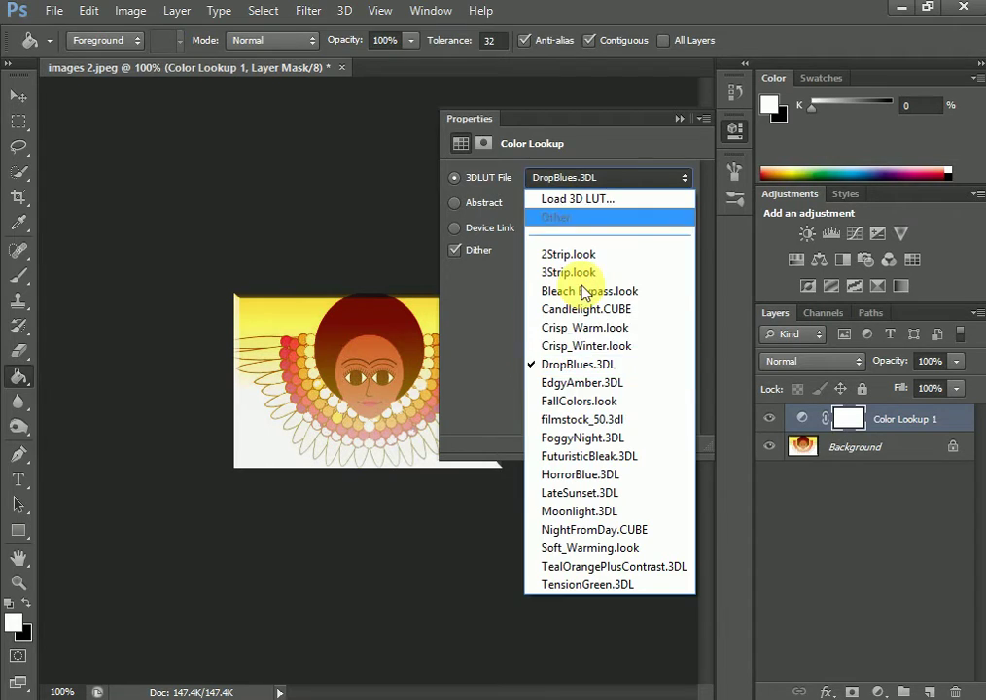
click(567, 348)
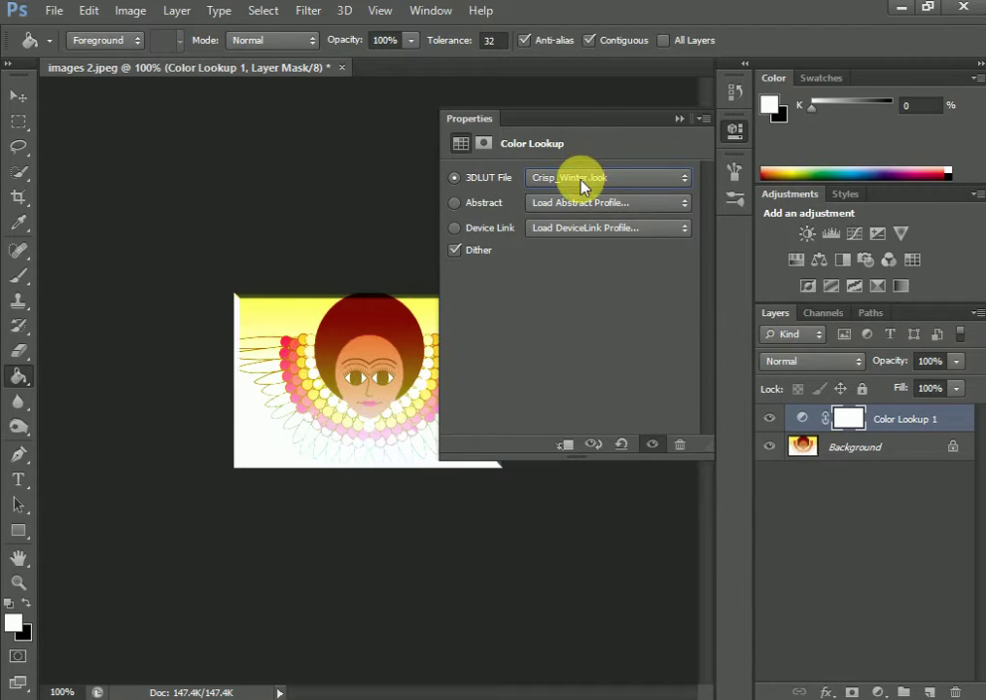
click(583, 181)
click(576, 378)
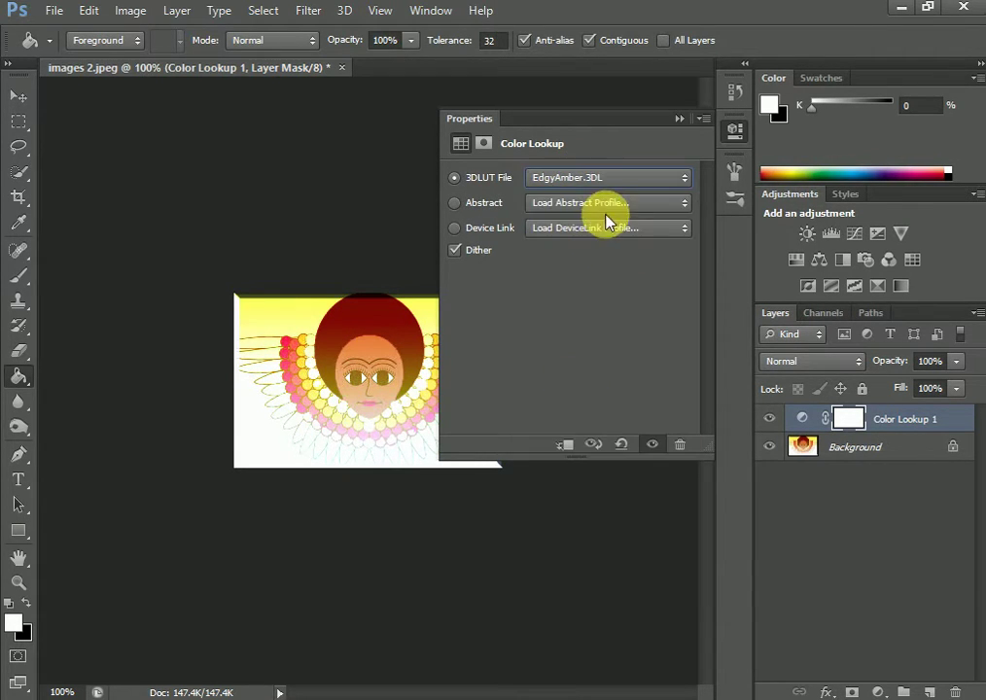
click(597, 184)
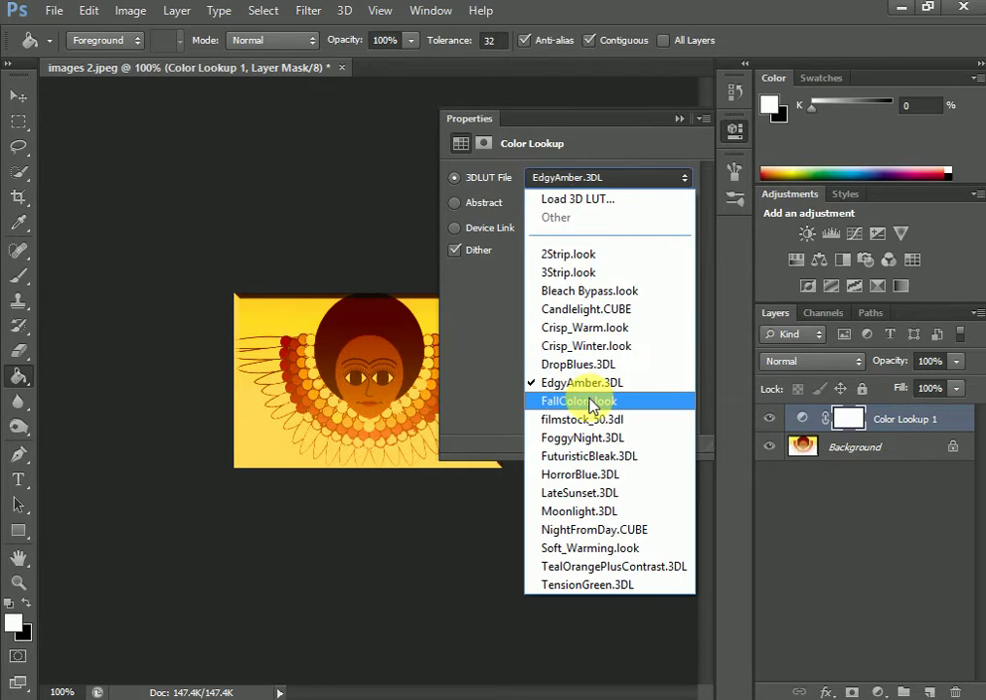
click(590, 402)
click(599, 177)
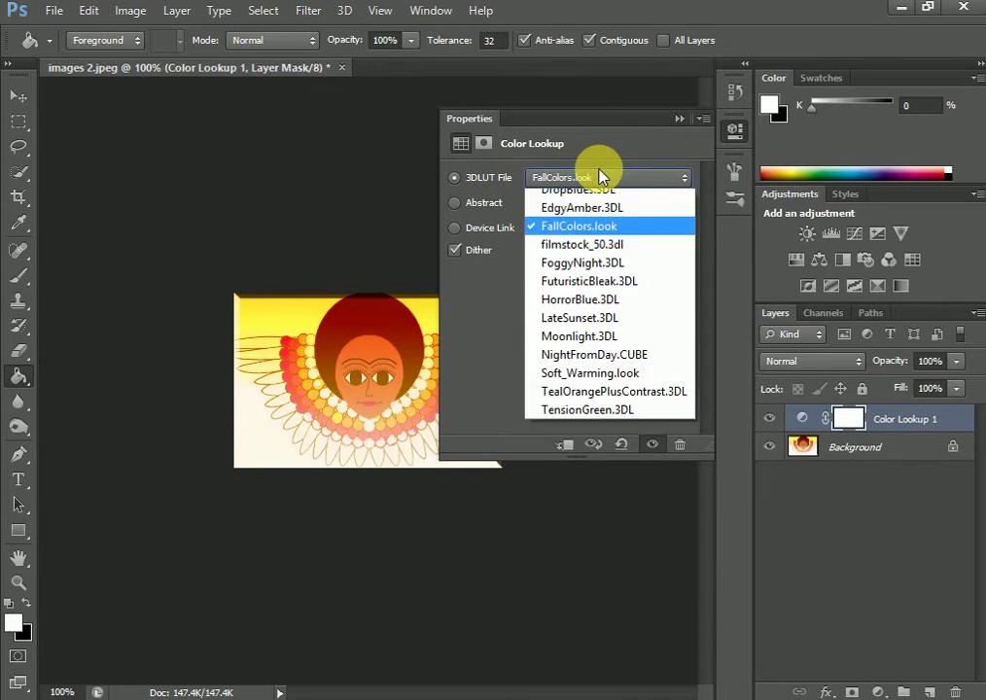
click(588, 419)
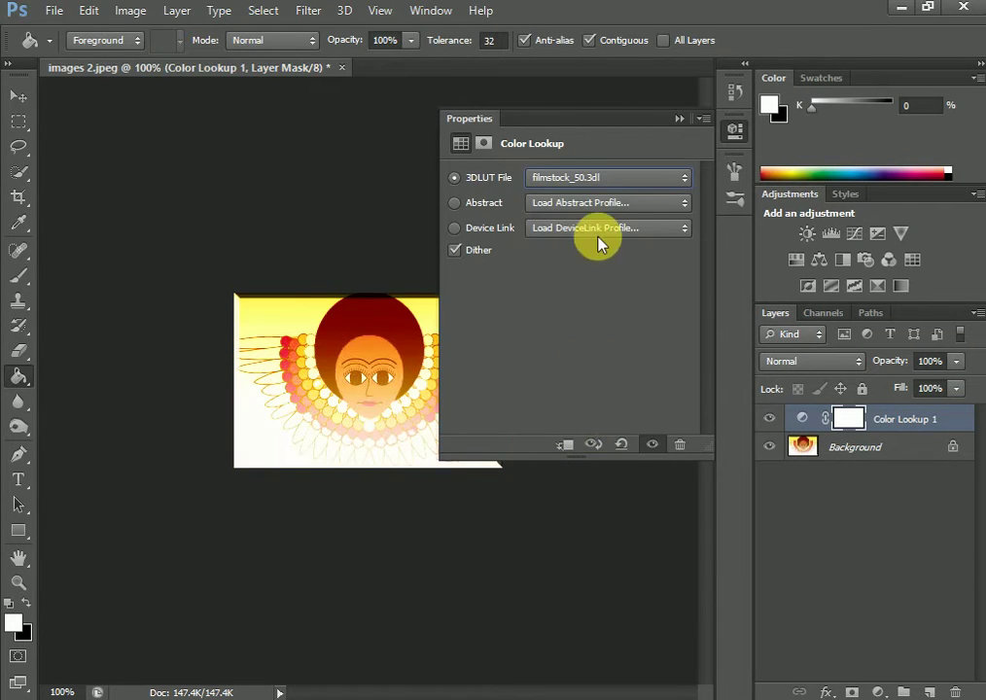
click(588, 181)
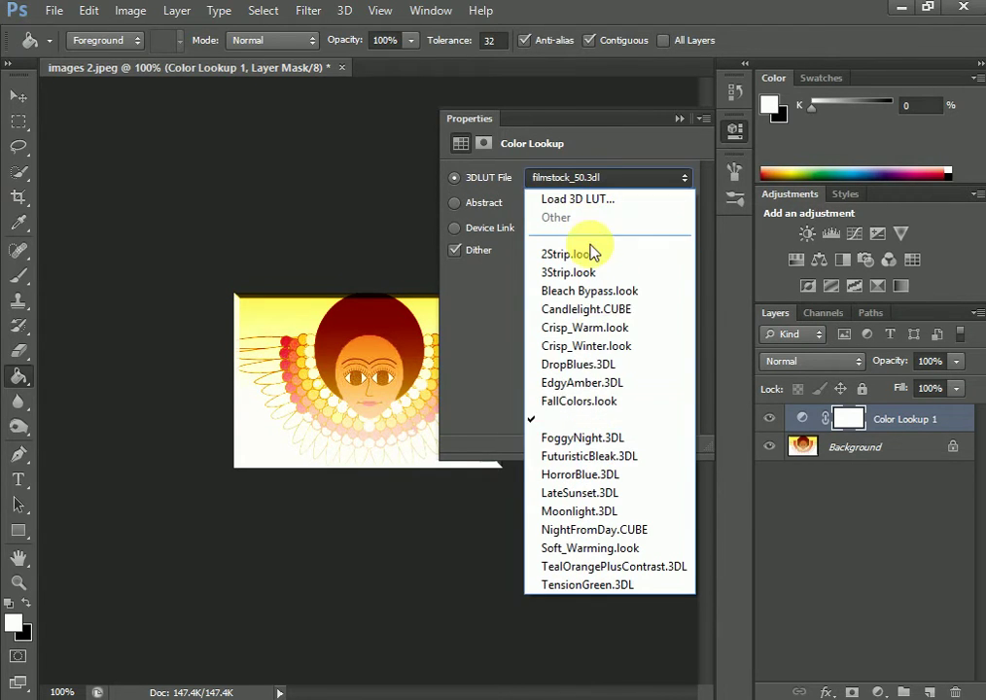
click(584, 457)
click(599, 178)
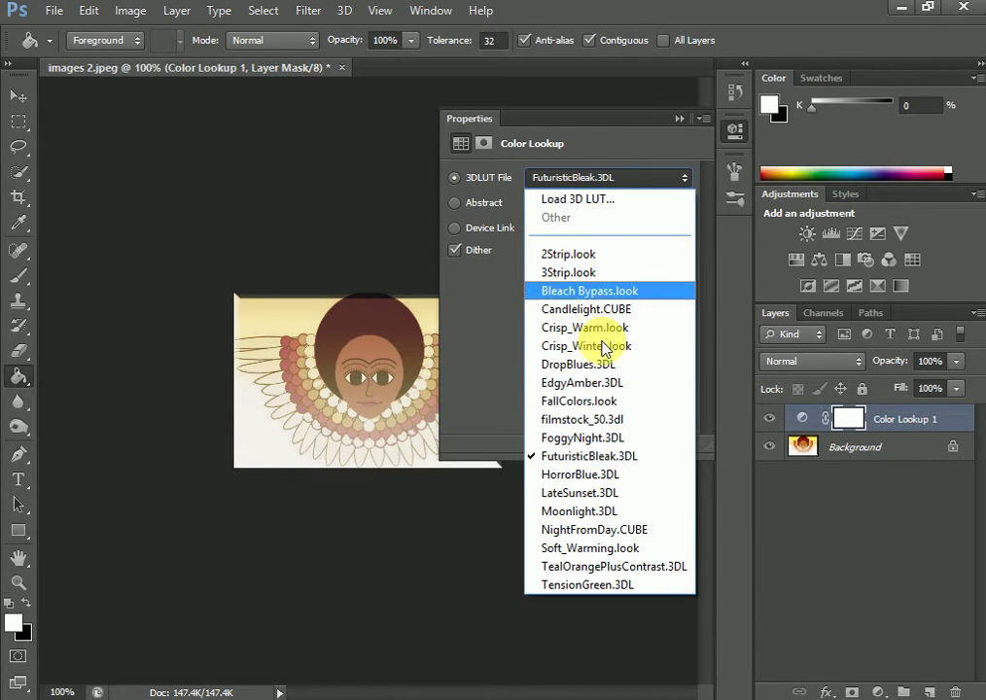
click(581, 440)
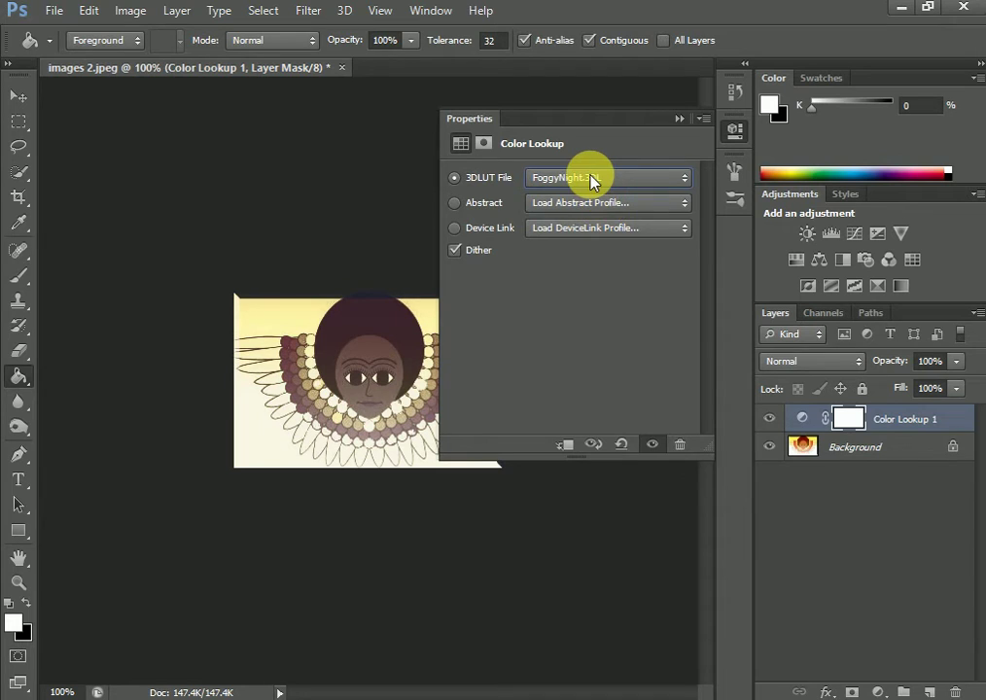
Step: Settle on the LateSunset.3DL lookup and collapse the Color Lookup Properties panel
click(592, 179)
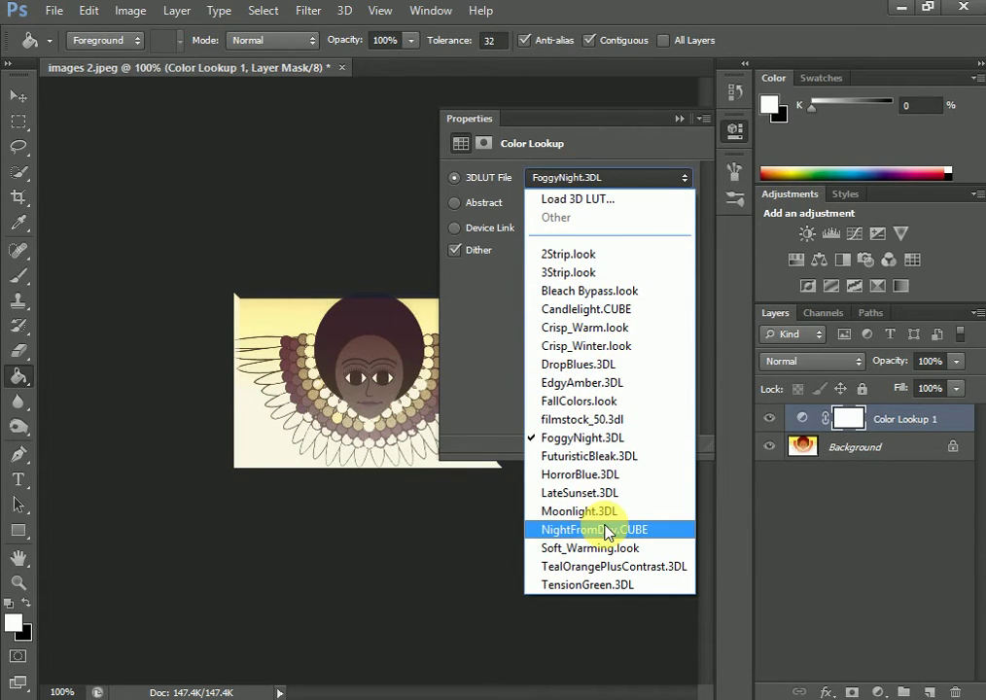
click(587, 493)
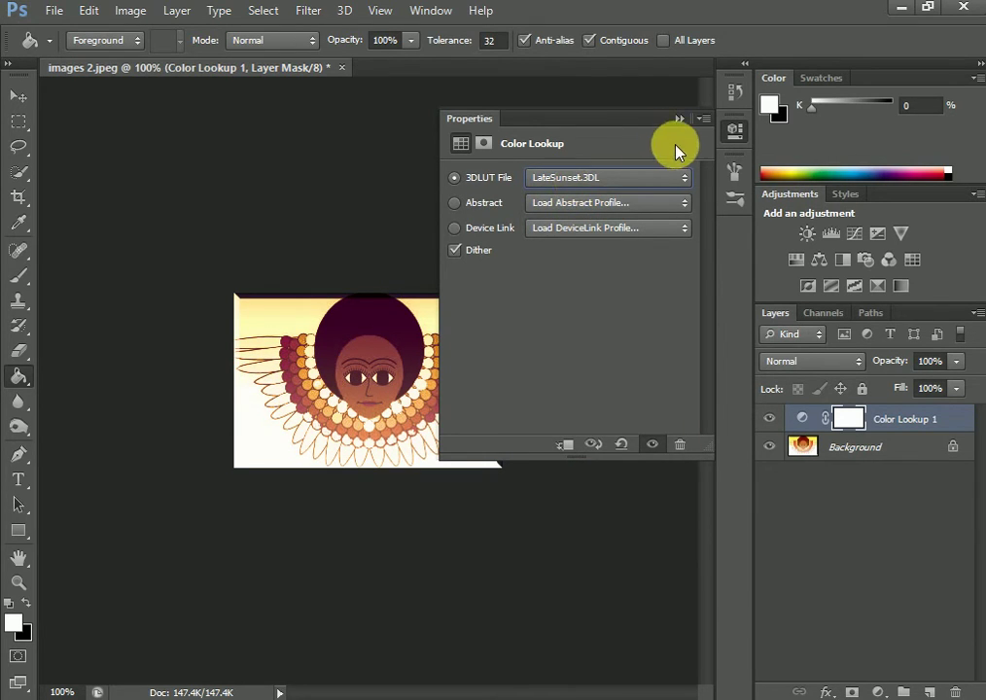
click(678, 120)
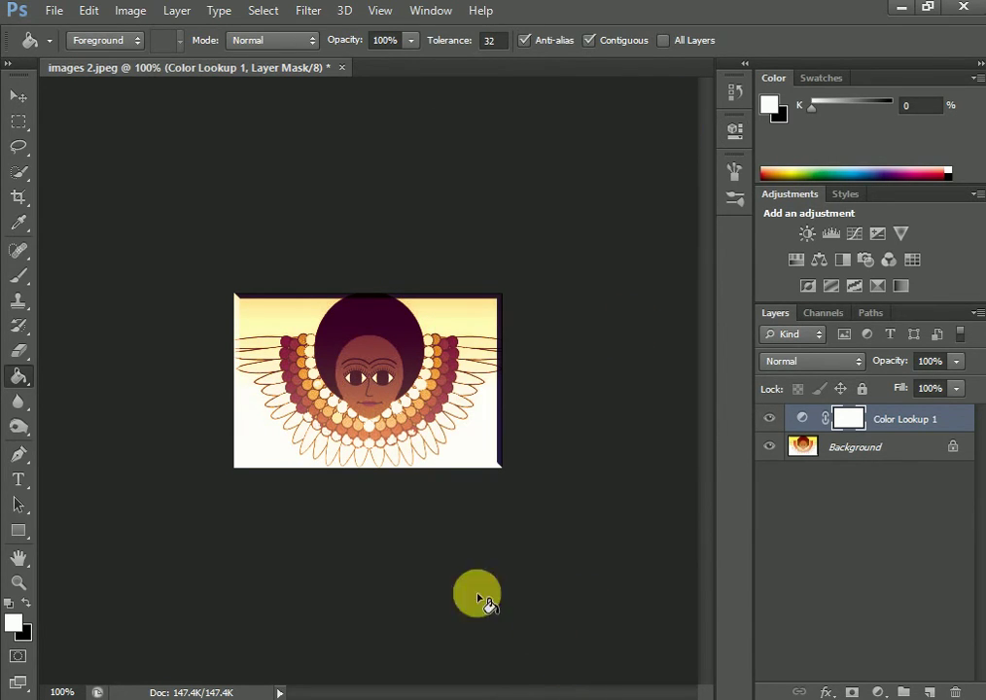